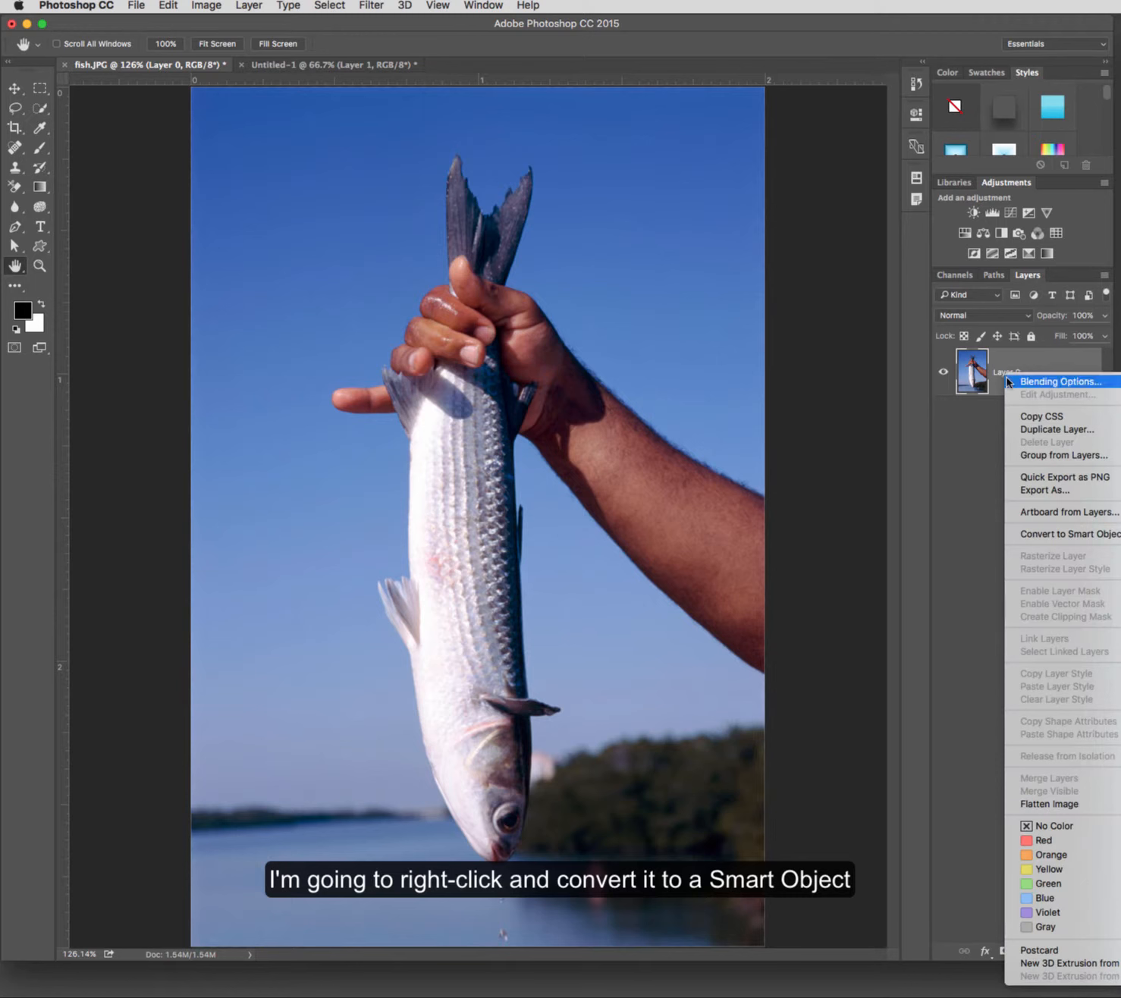
# Step: Convert the fish layer to a Smart Object and open the Liquify filter on it
pyautogui.click(1051, 534)
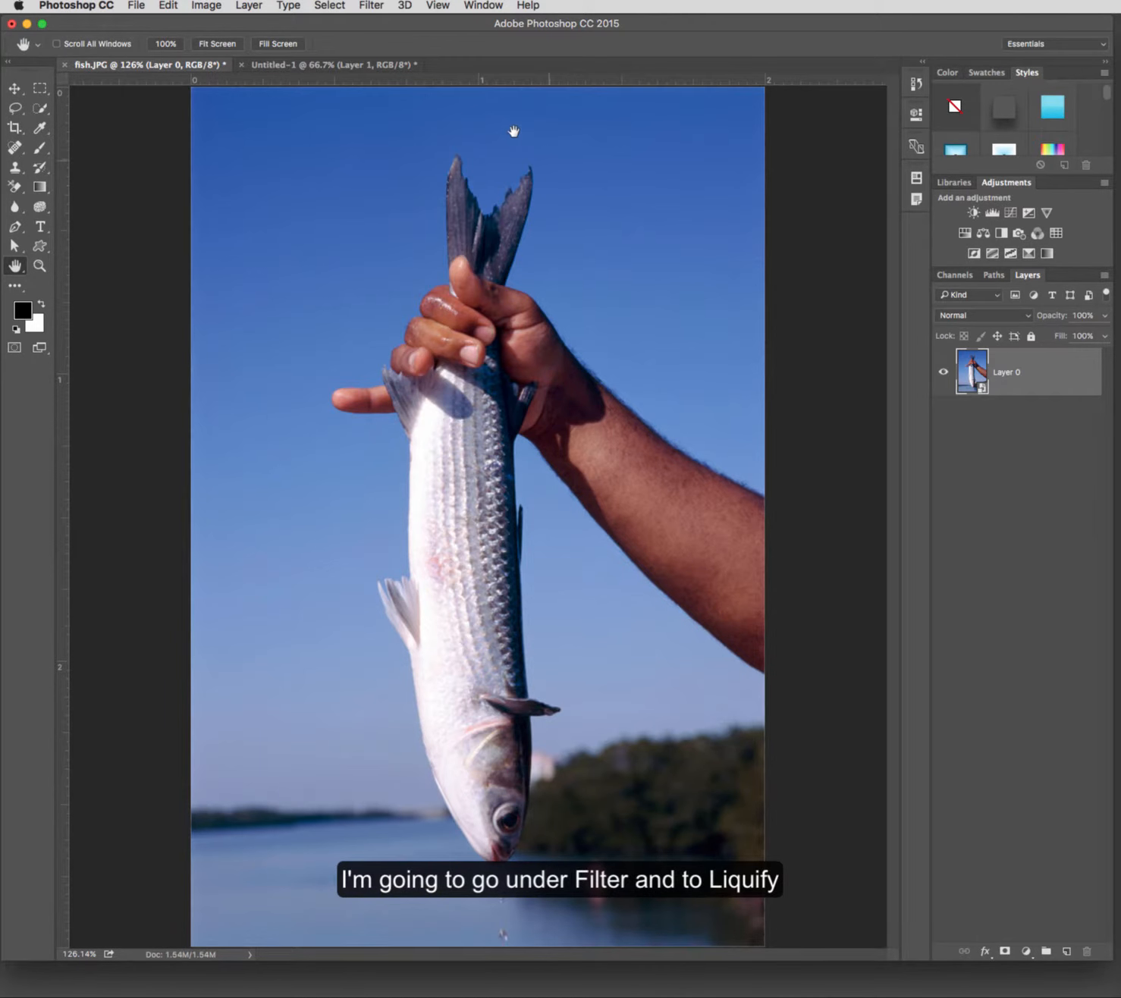
pyautogui.click(372, 6)
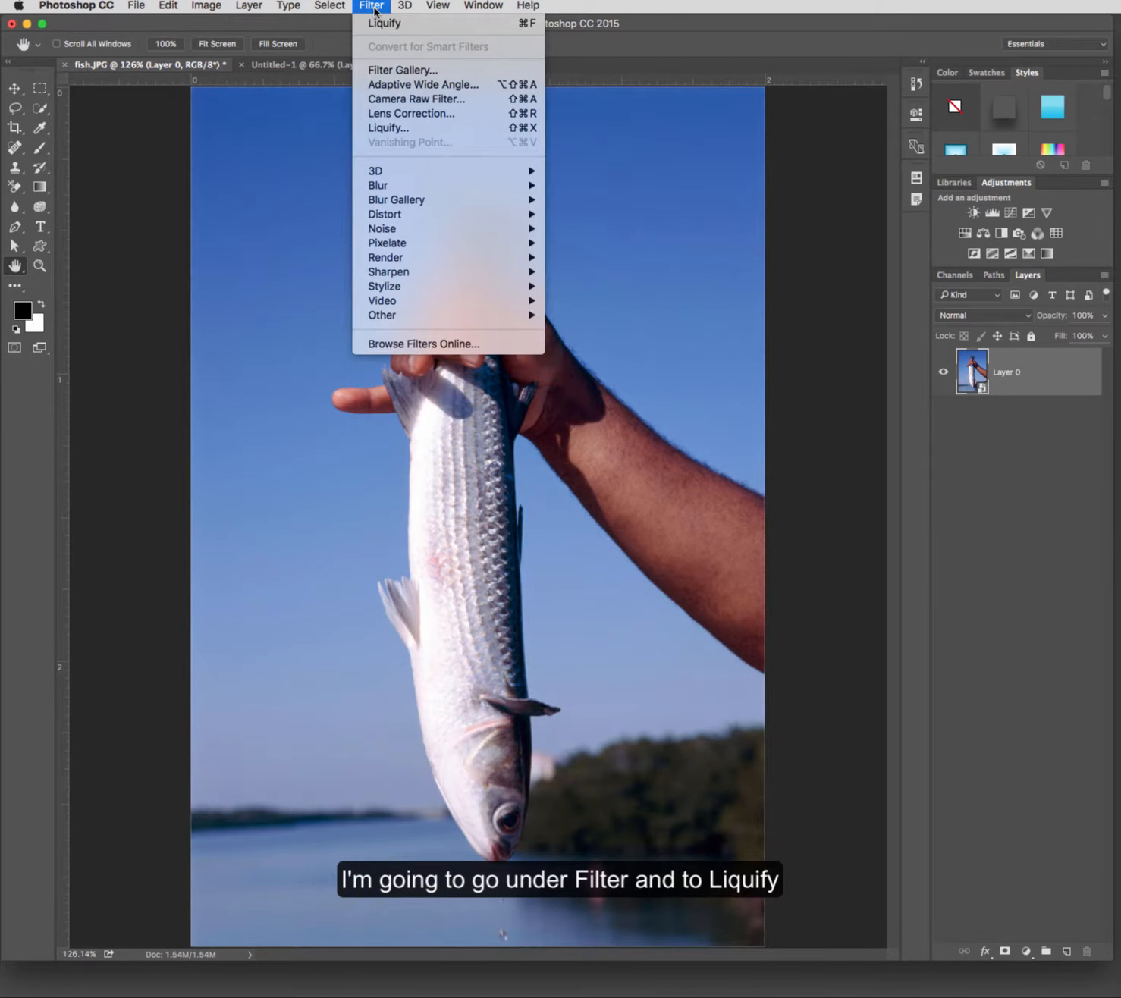
pyautogui.click(409, 129)
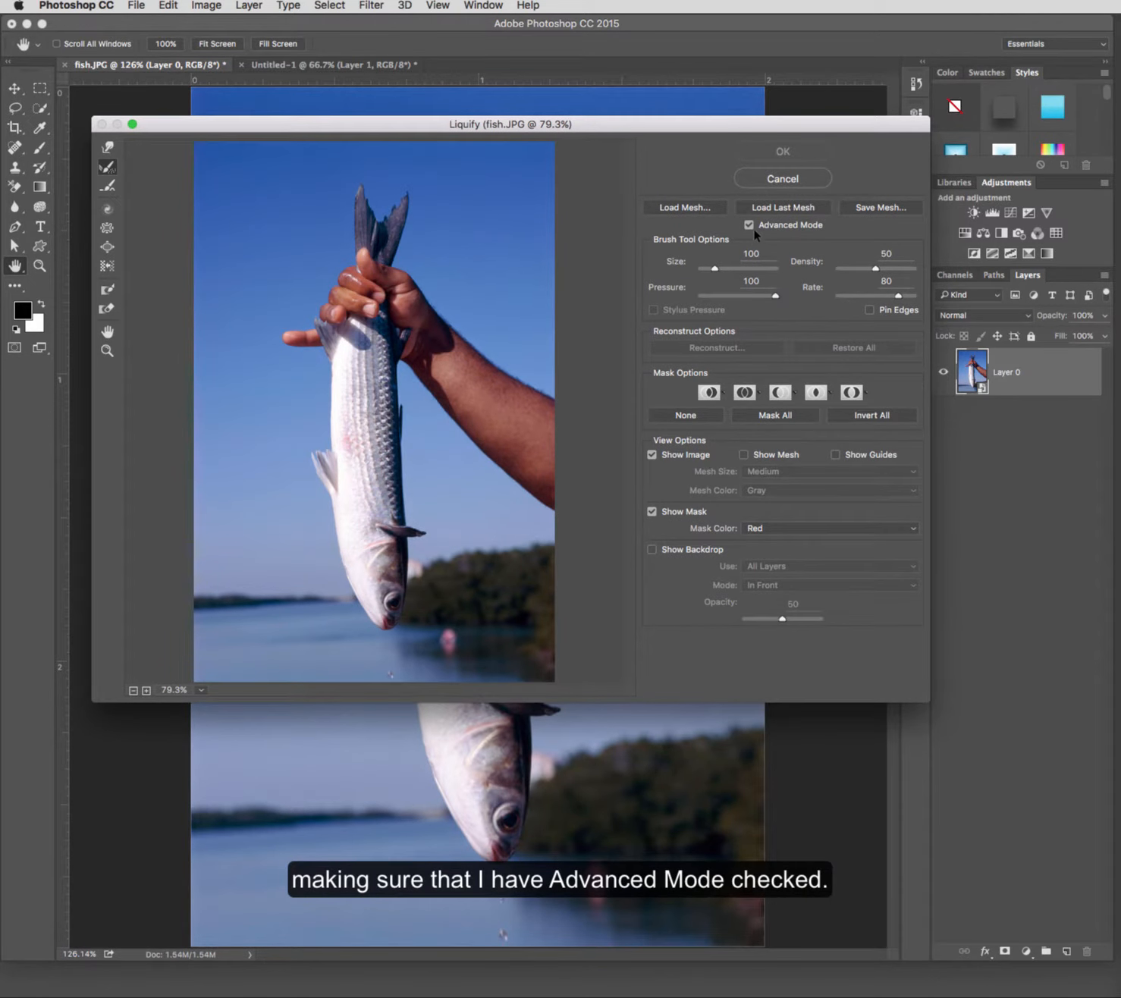
# Step: Switch Advanced Mode off and back on
pyautogui.click(750, 226)
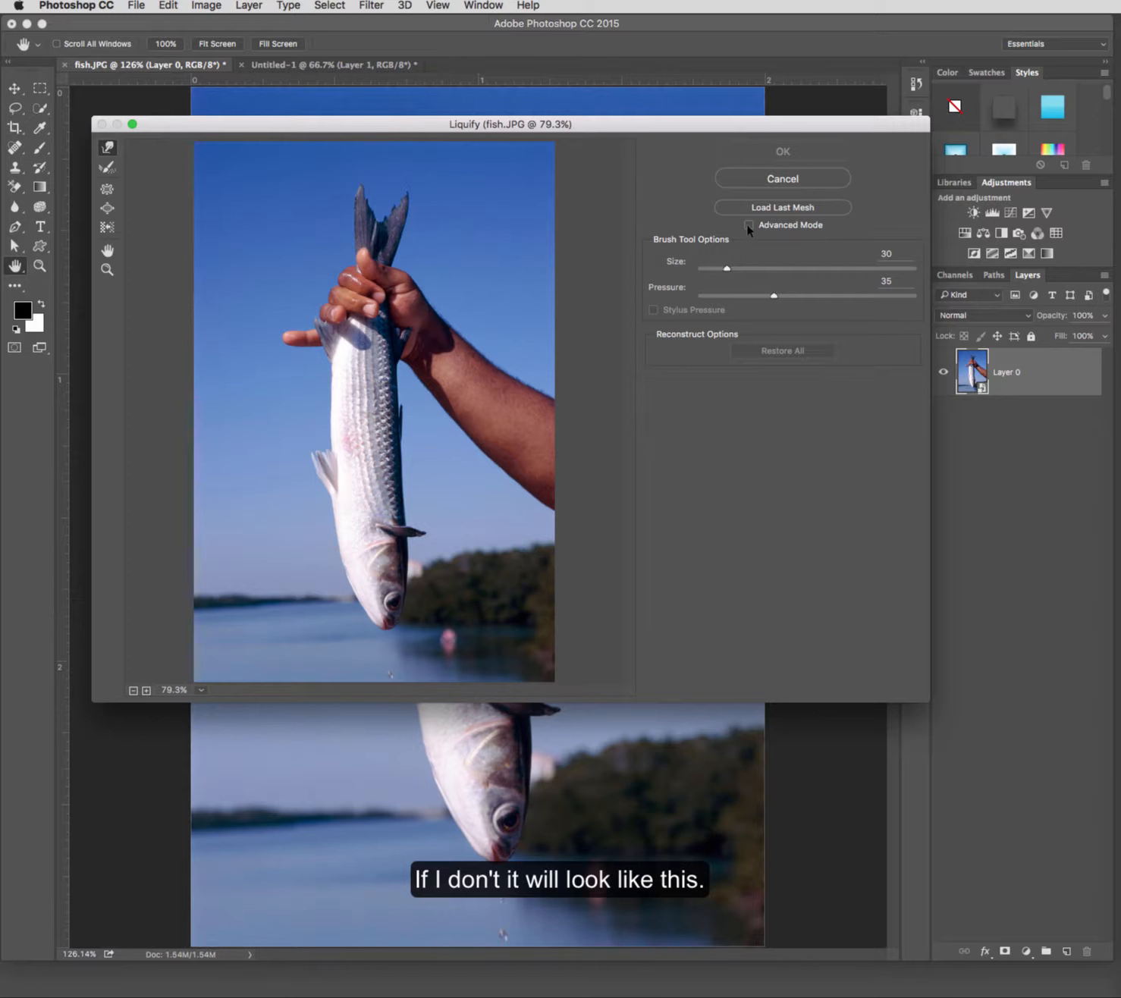
pyautogui.click(749, 226)
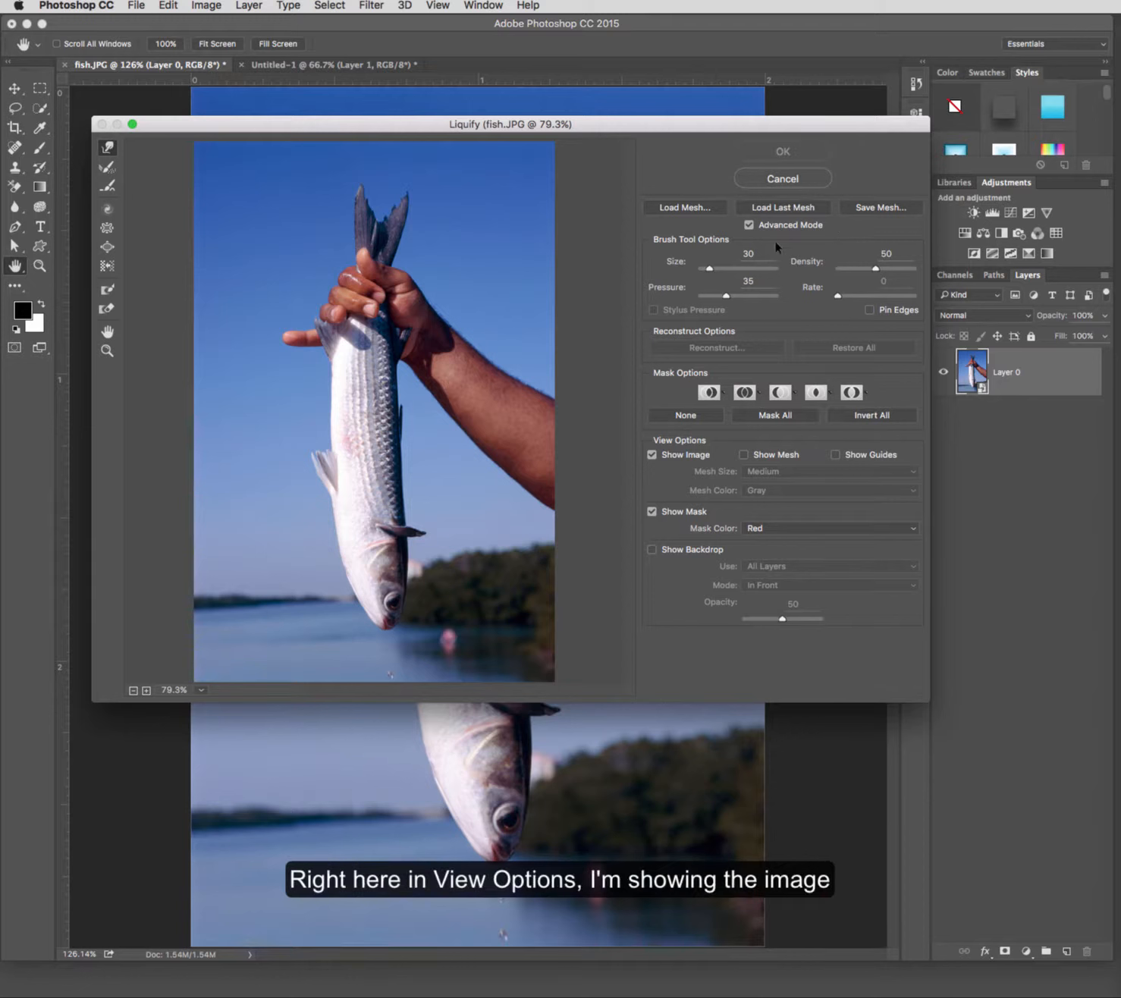
# Step: Turn on the mesh overlay in the view options, keeping the image shown
pyautogui.click(652, 456)
pyautogui.click(652, 455)
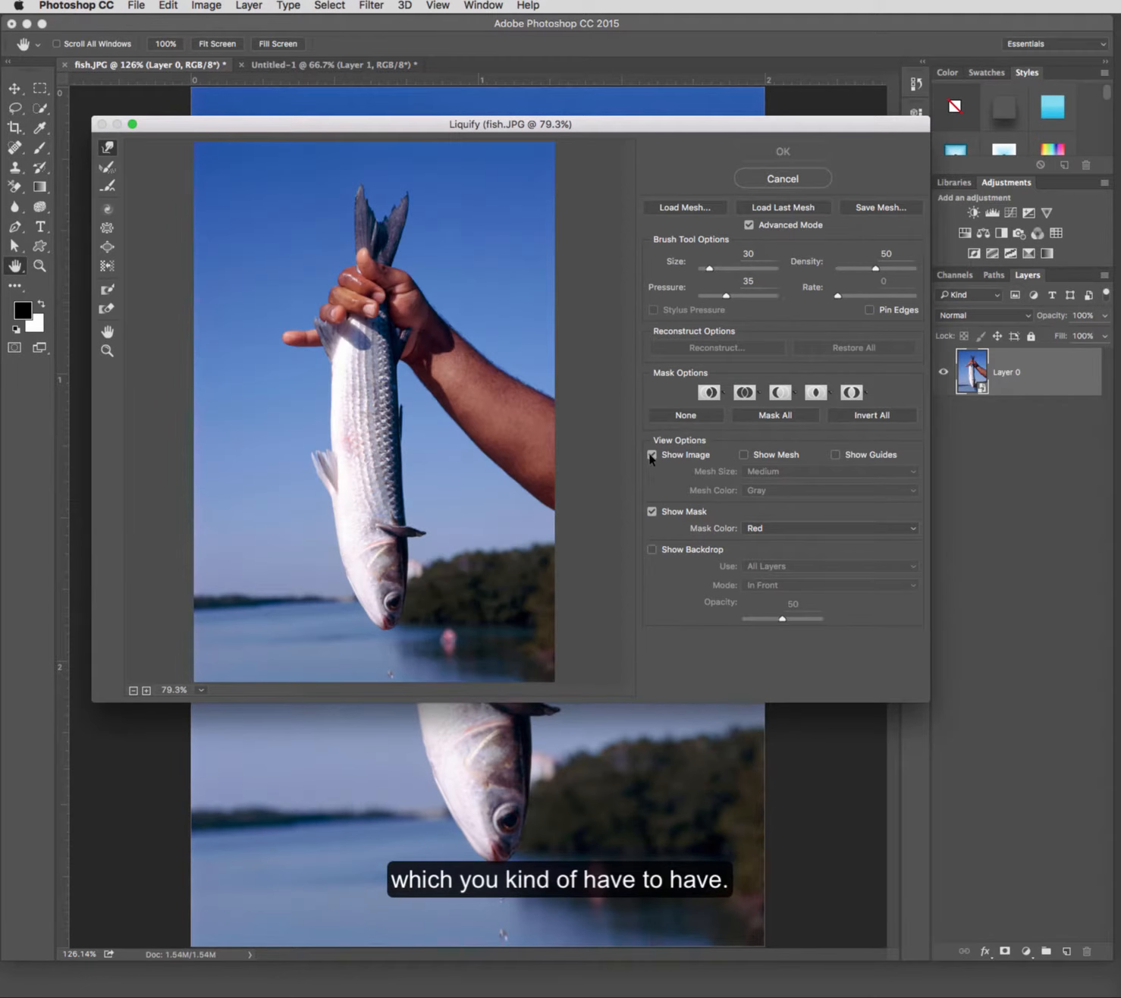
pyautogui.click(745, 455)
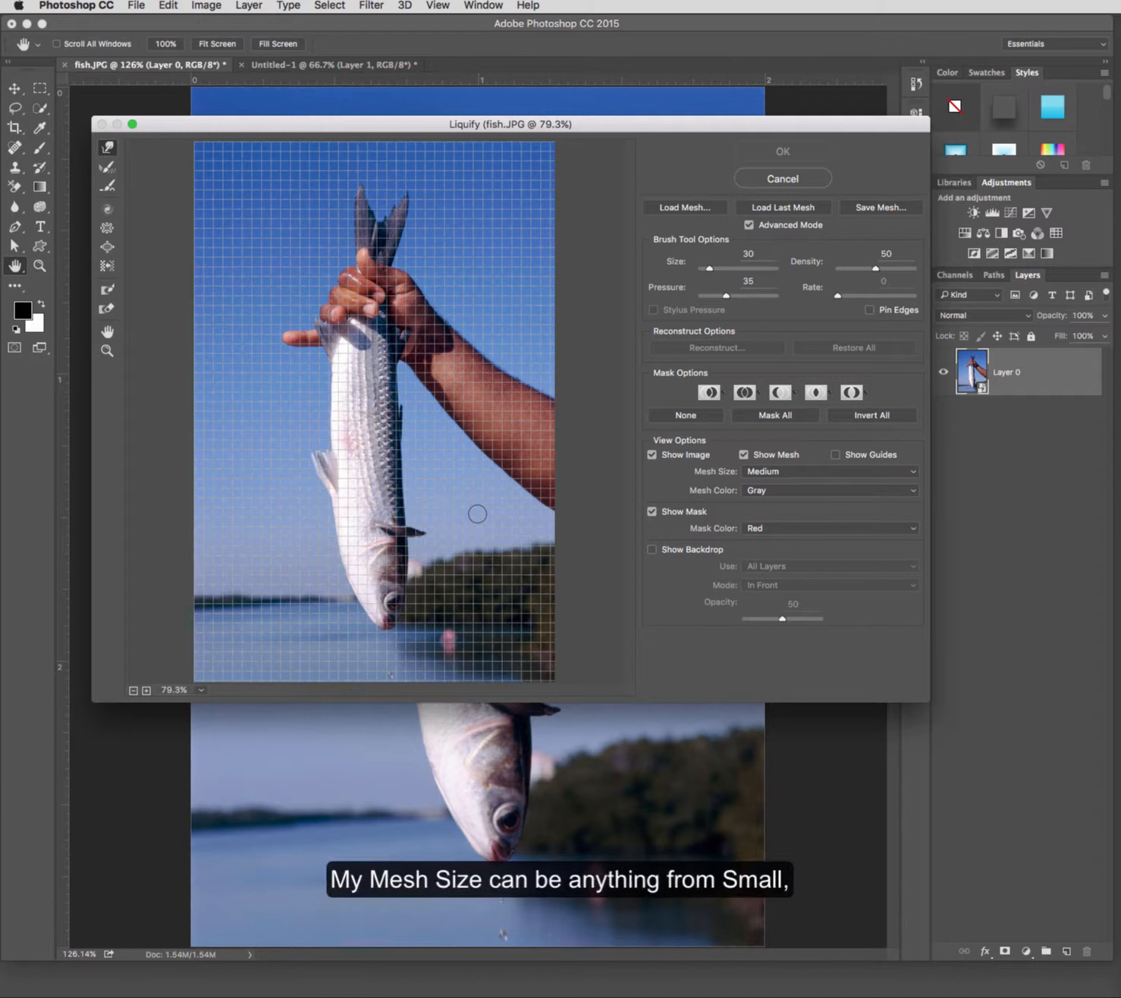
# Step: Try the Small and Large mesh sizes, returning to Medium
pyautogui.click(783, 472)
pyautogui.click(786, 459)
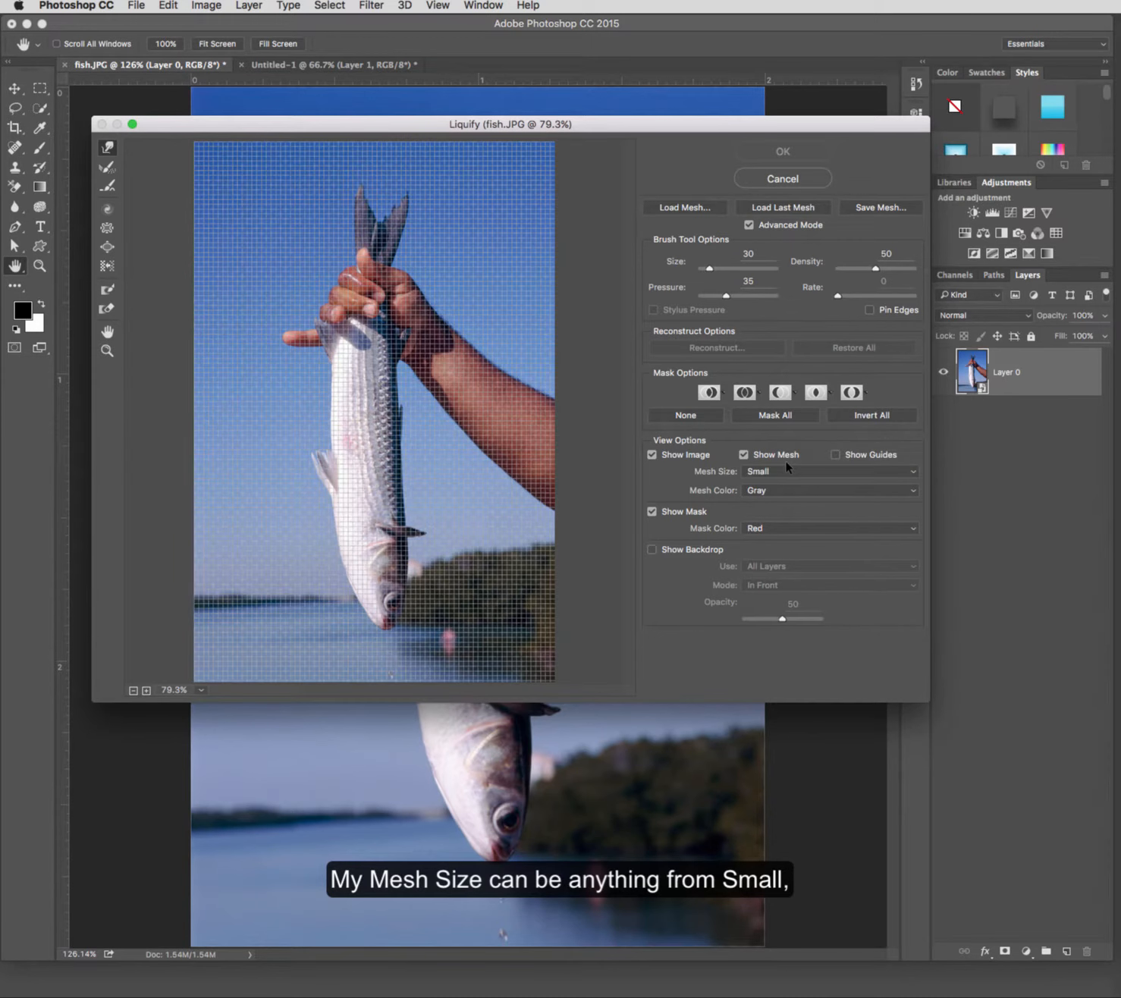
pyautogui.click(801, 472)
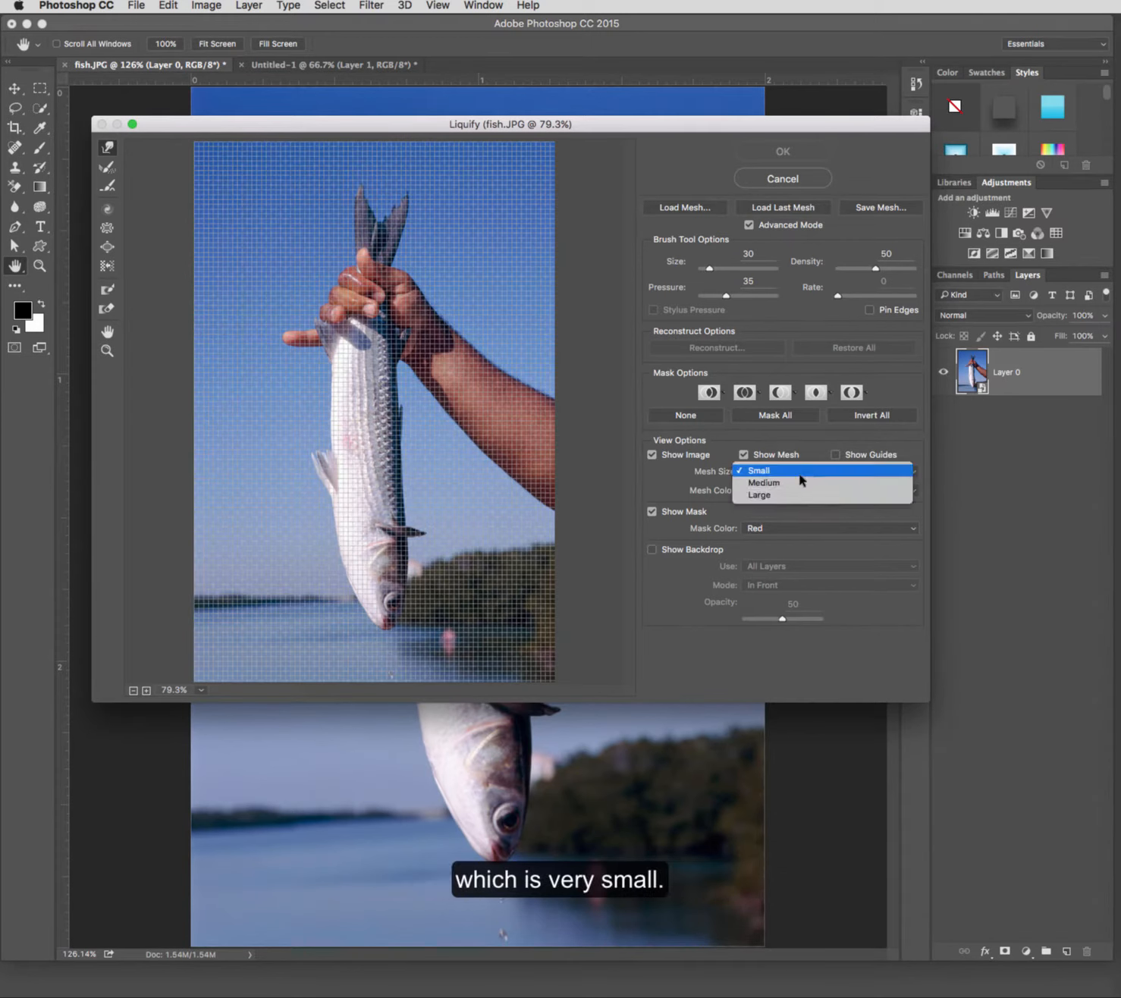
pyautogui.click(797, 481)
pyautogui.click(797, 472)
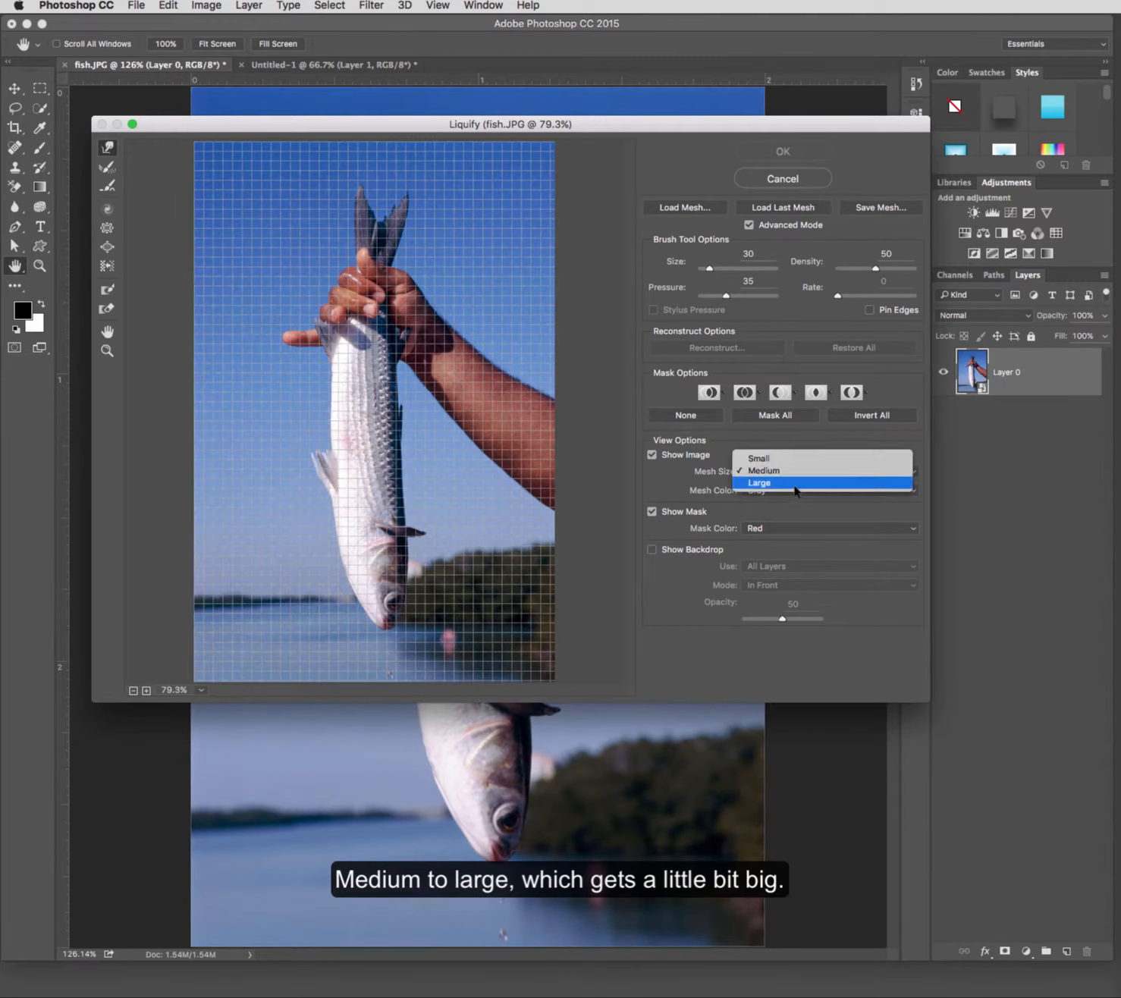
pyautogui.click(796, 479)
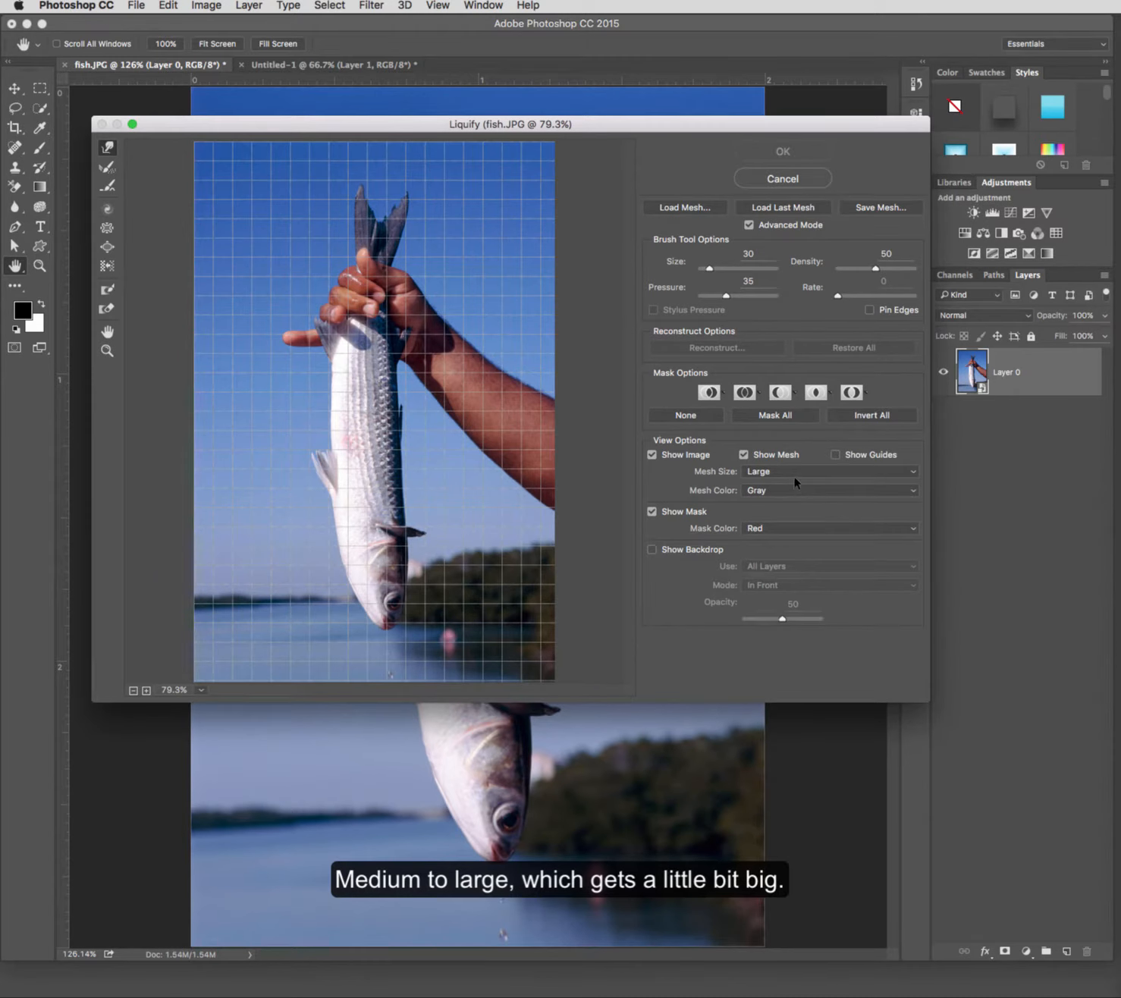
pyautogui.click(795, 472)
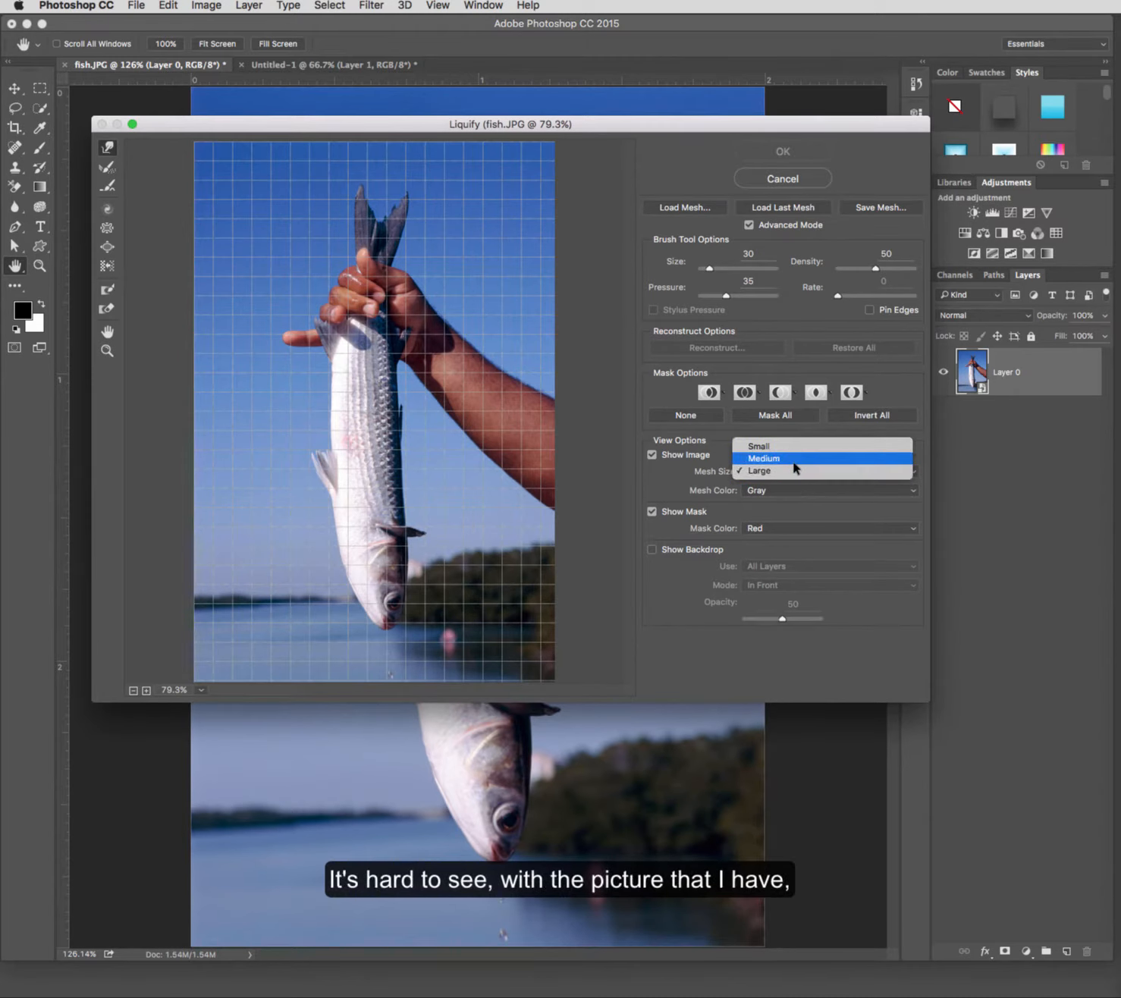
pyautogui.click(796, 458)
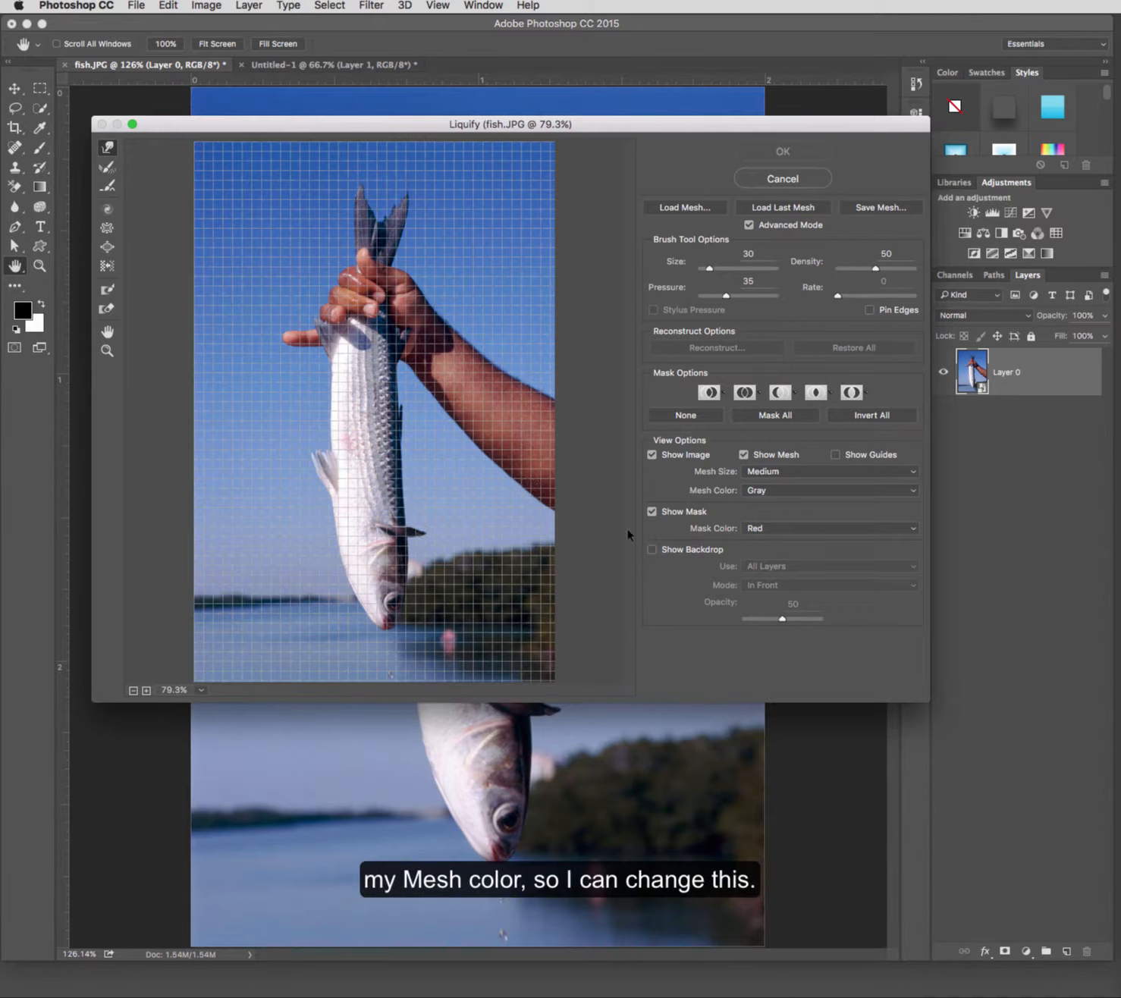
# Step: Set the mesh color to Red after trying other colors
pyautogui.click(781, 493)
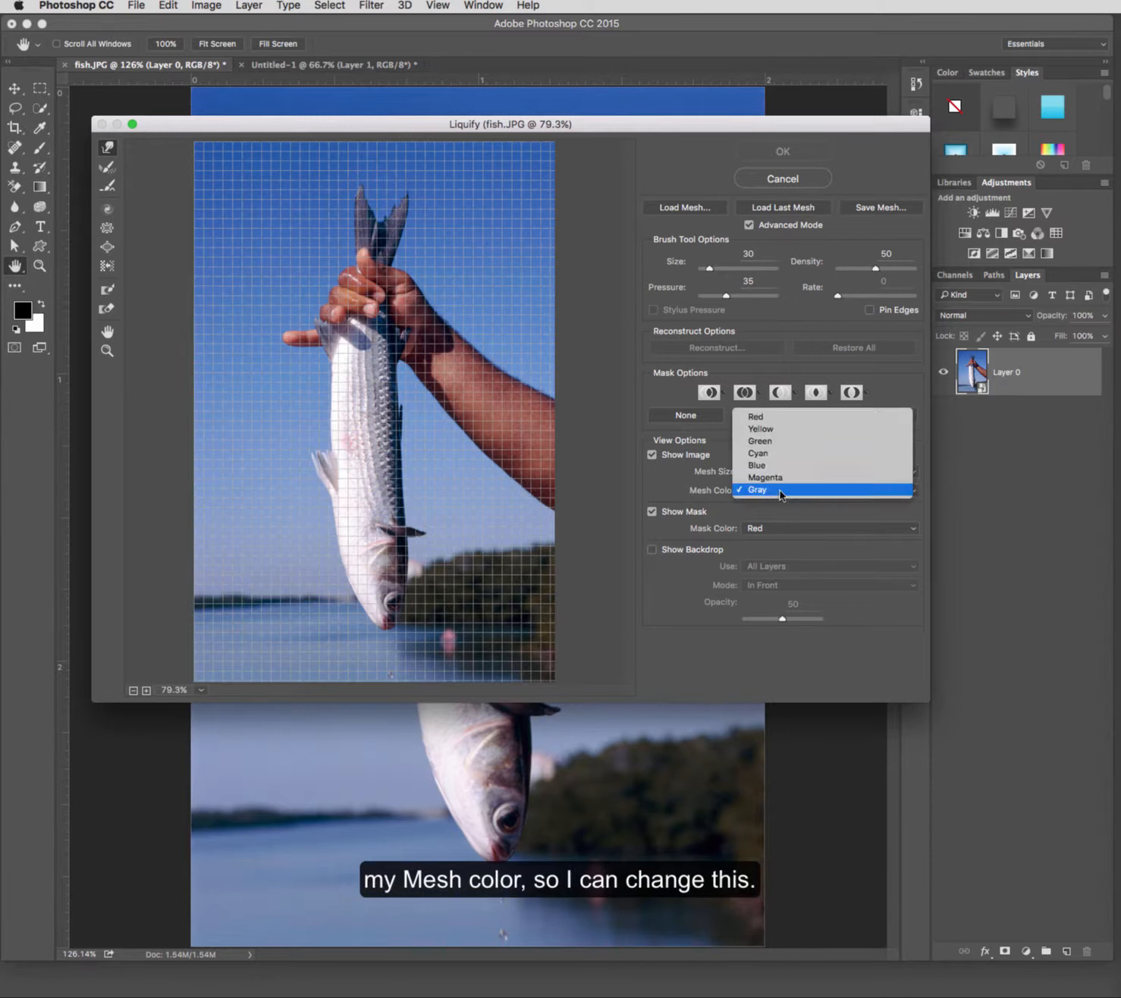
pyautogui.click(795, 425)
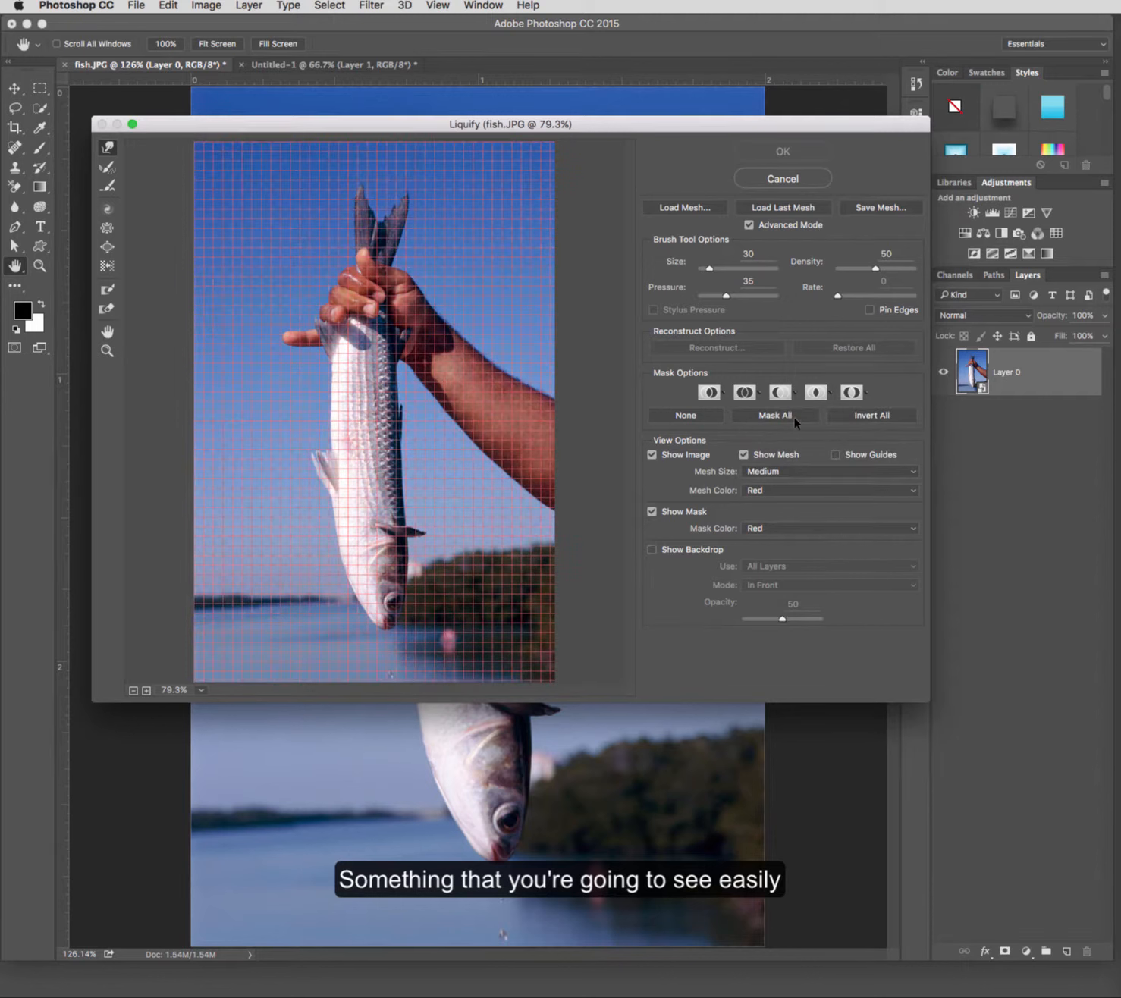
pyautogui.click(776, 500)
pyautogui.press('Escape')
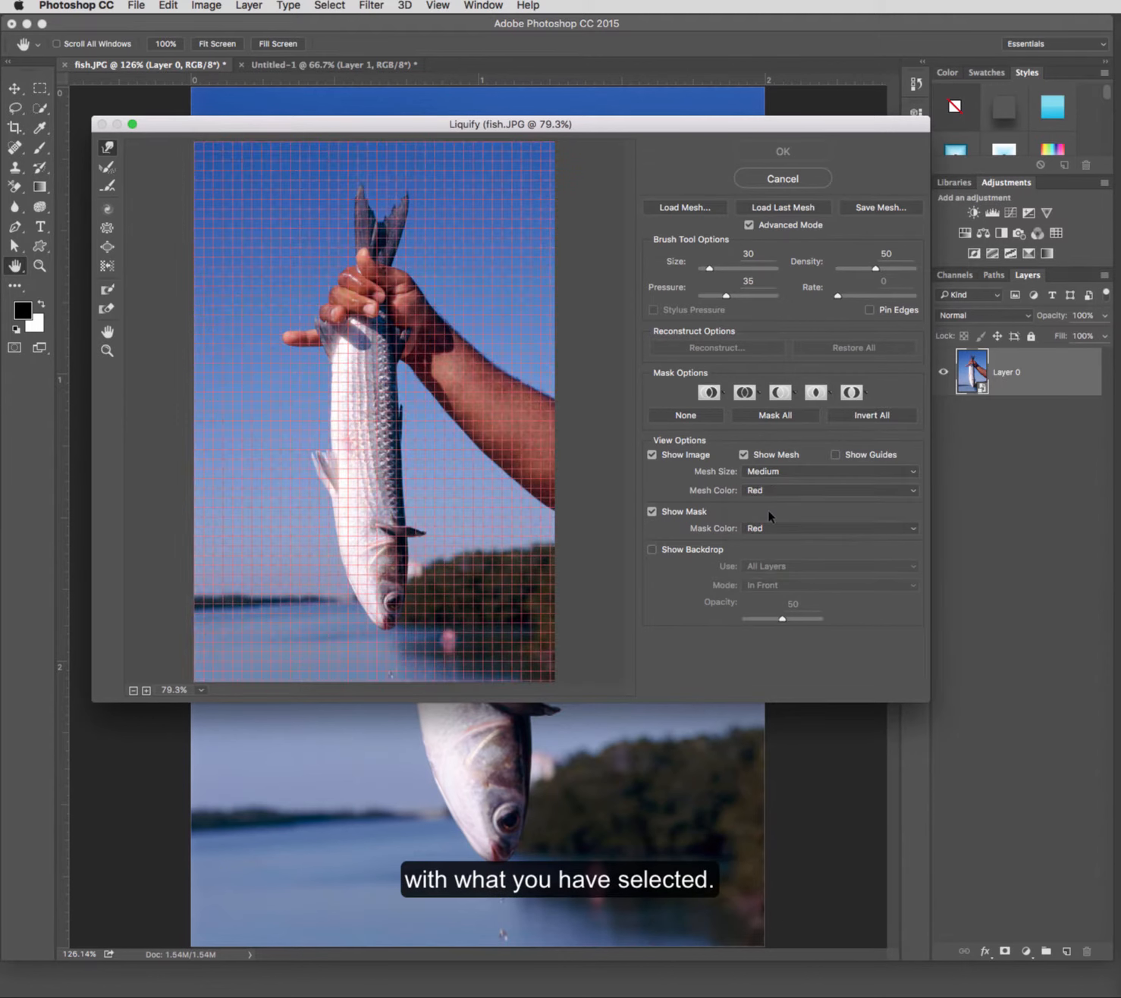
pyautogui.click(778, 499)
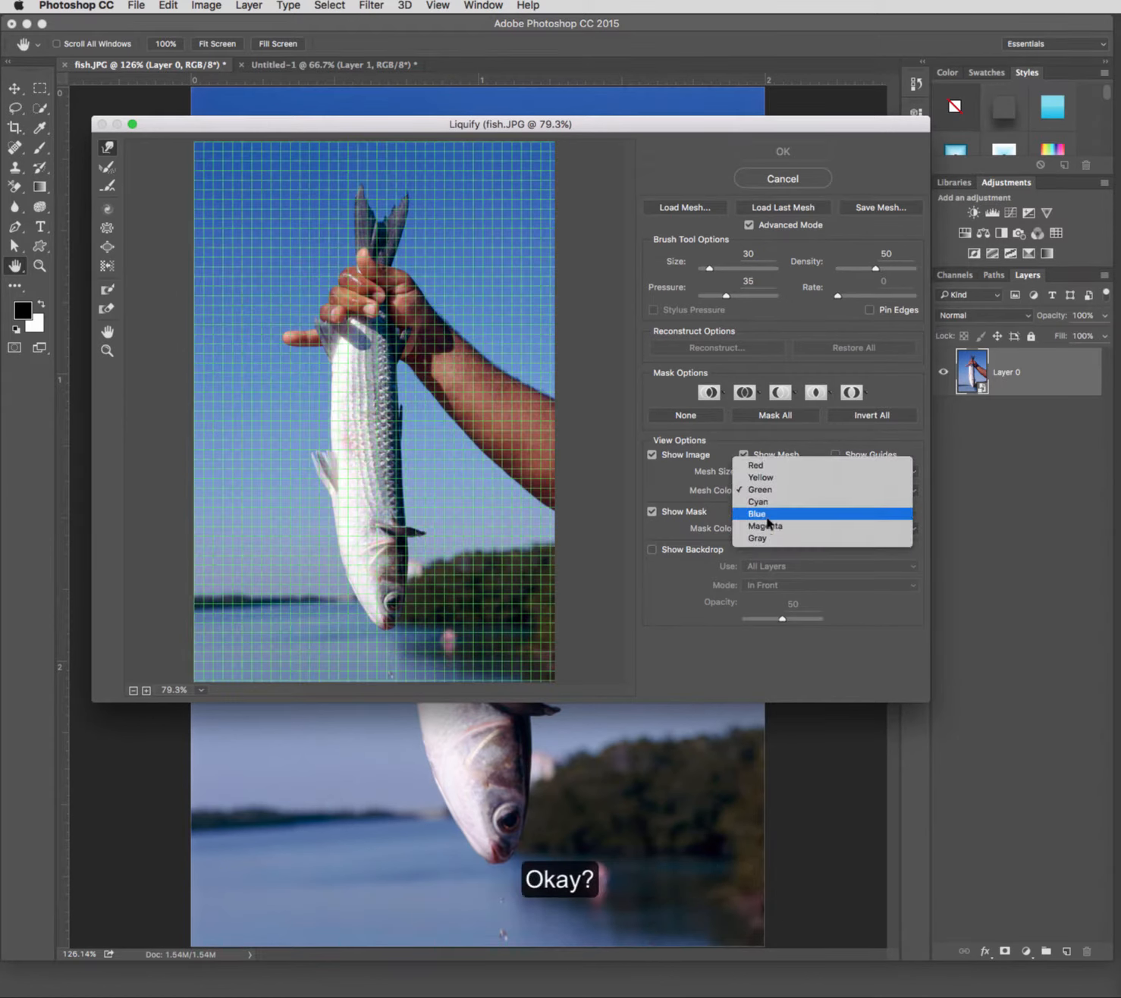
pyautogui.click(768, 522)
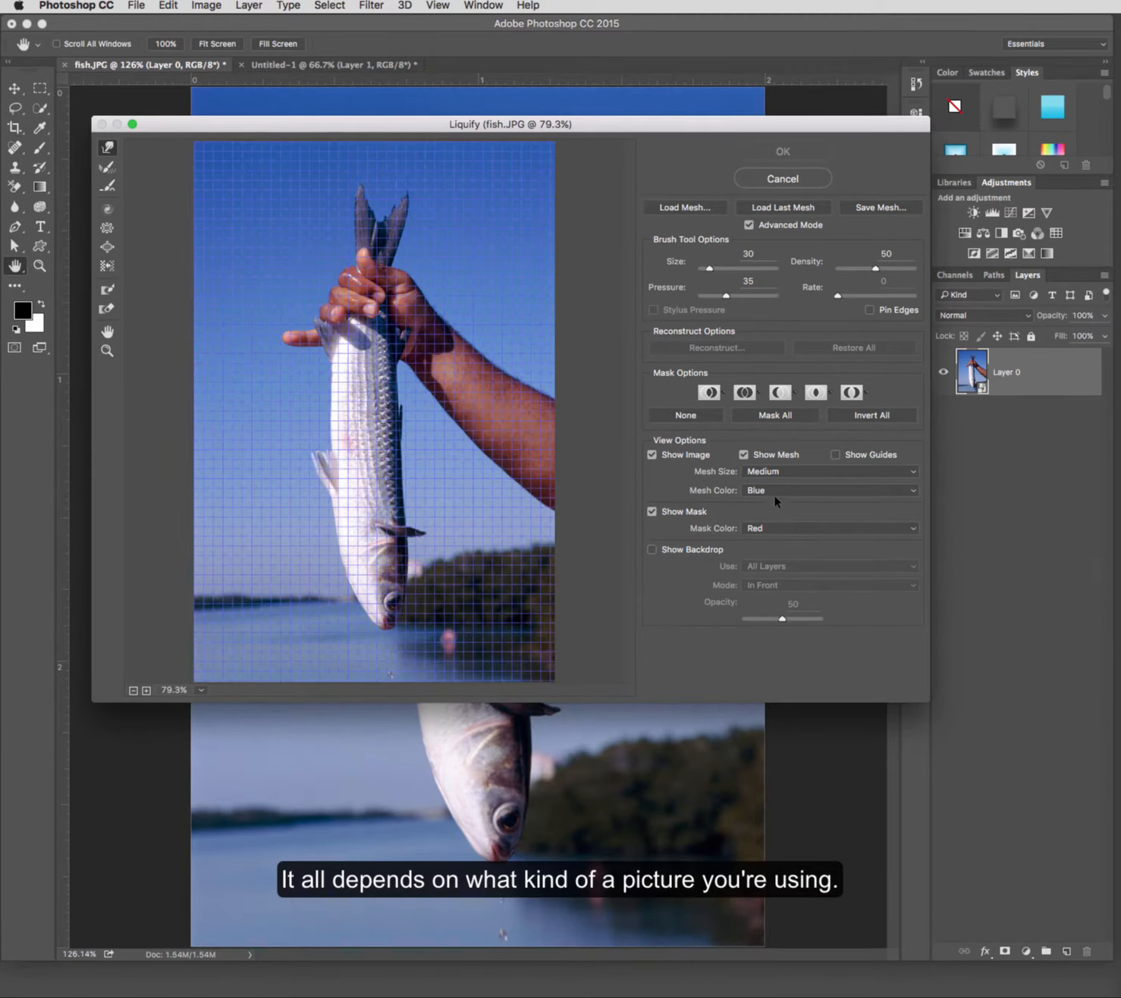
pyautogui.click(776, 500)
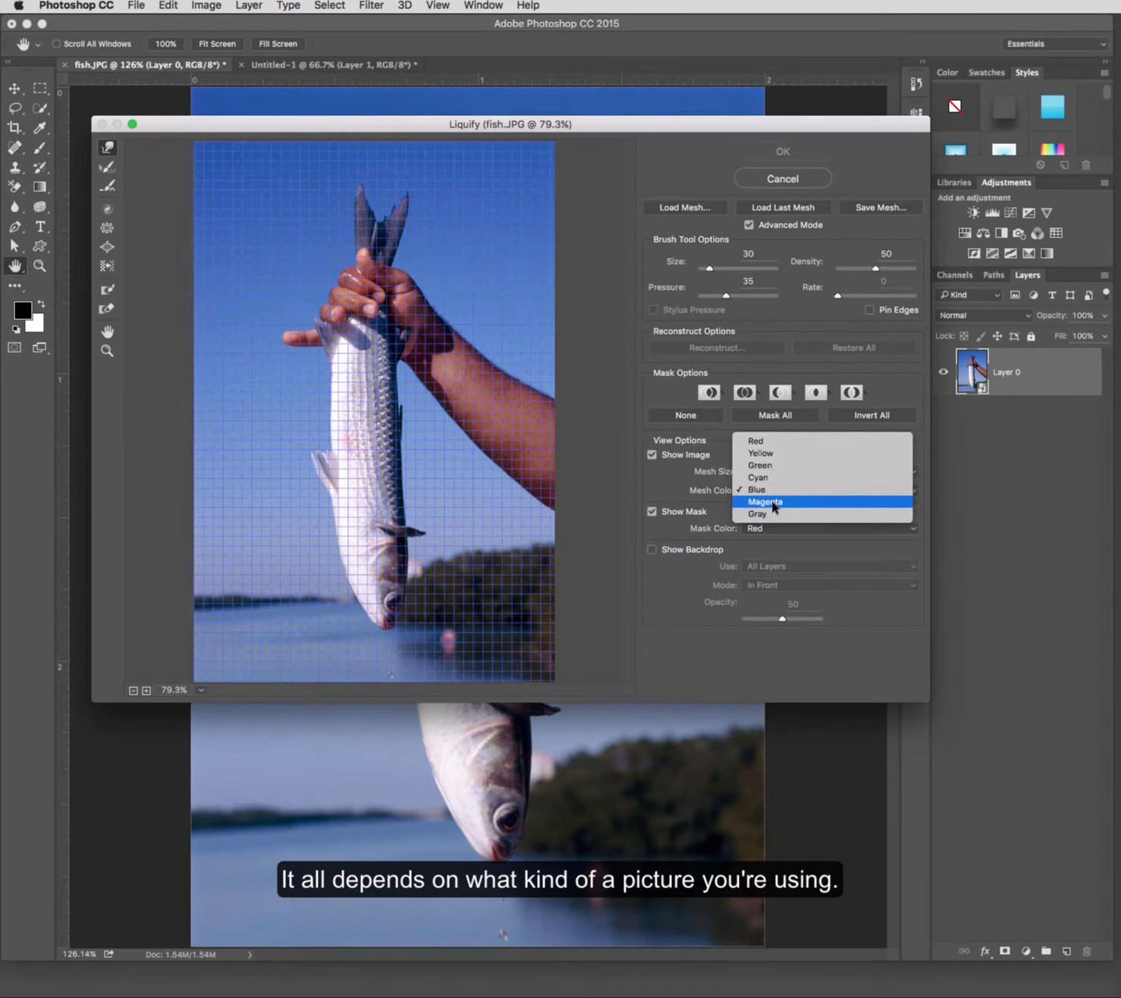
pyautogui.click(770, 502)
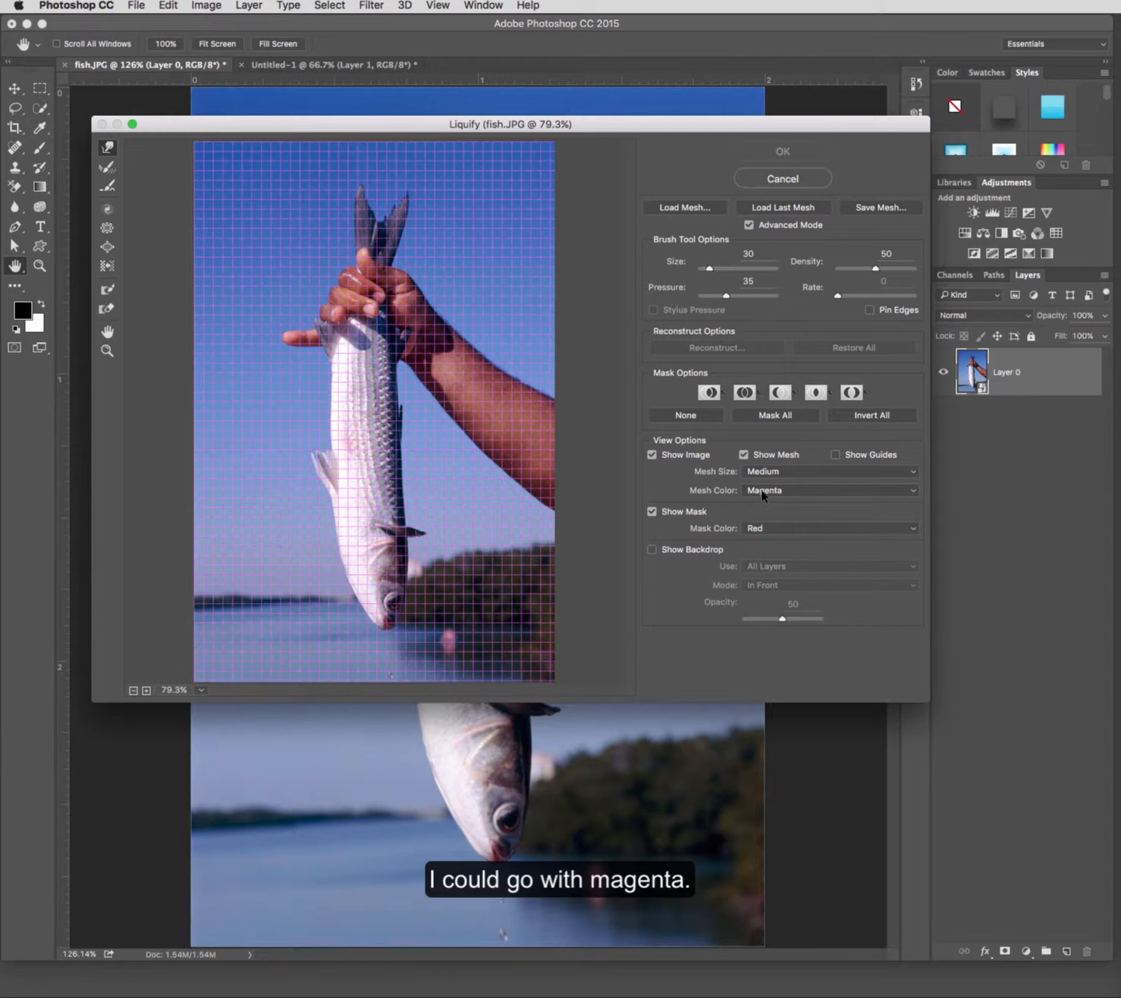
pyautogui.click(763, 495)
pyautogui.click(763, 431)
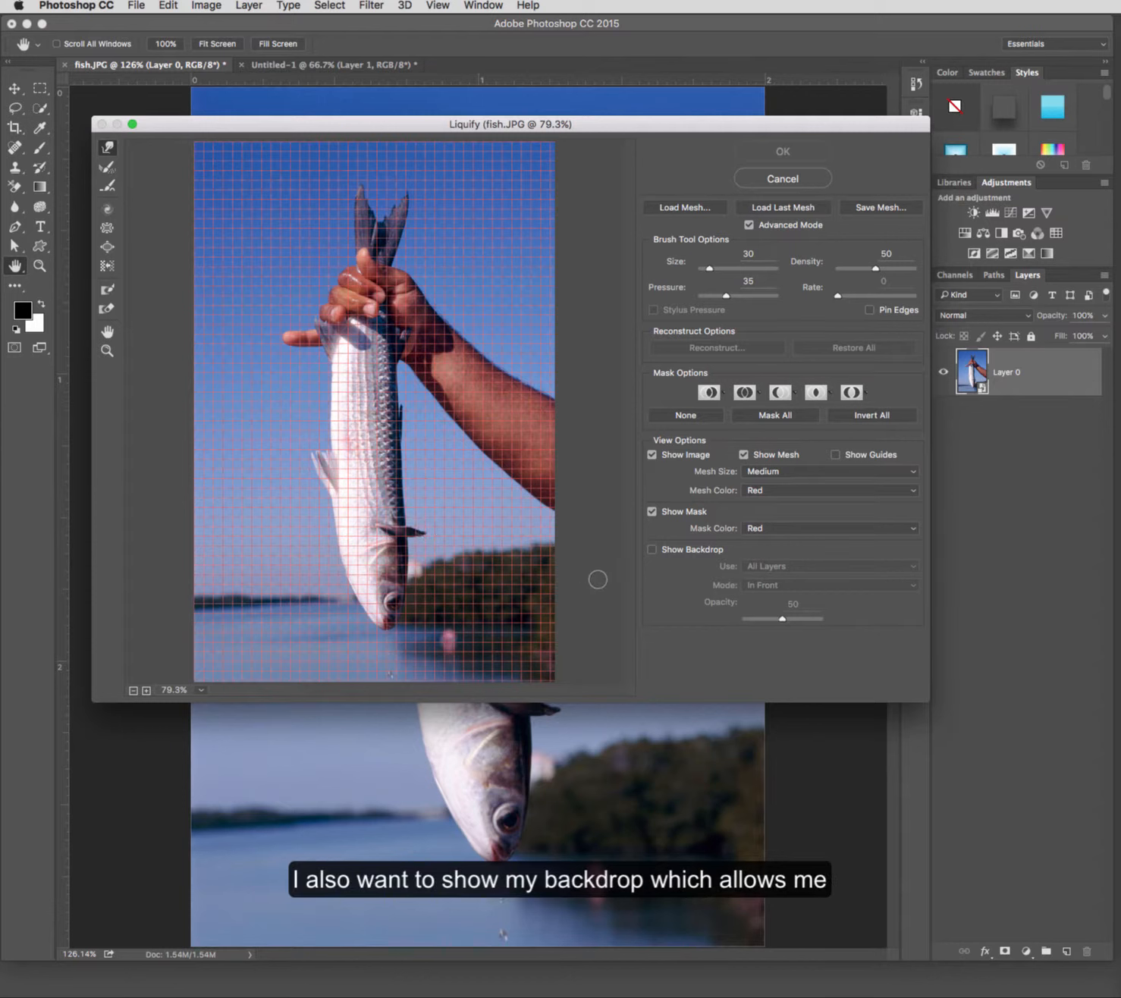
# Step: Enable Show Backdrop using All Layers and set its opacity to 46
pyautogui.click(653, 551)
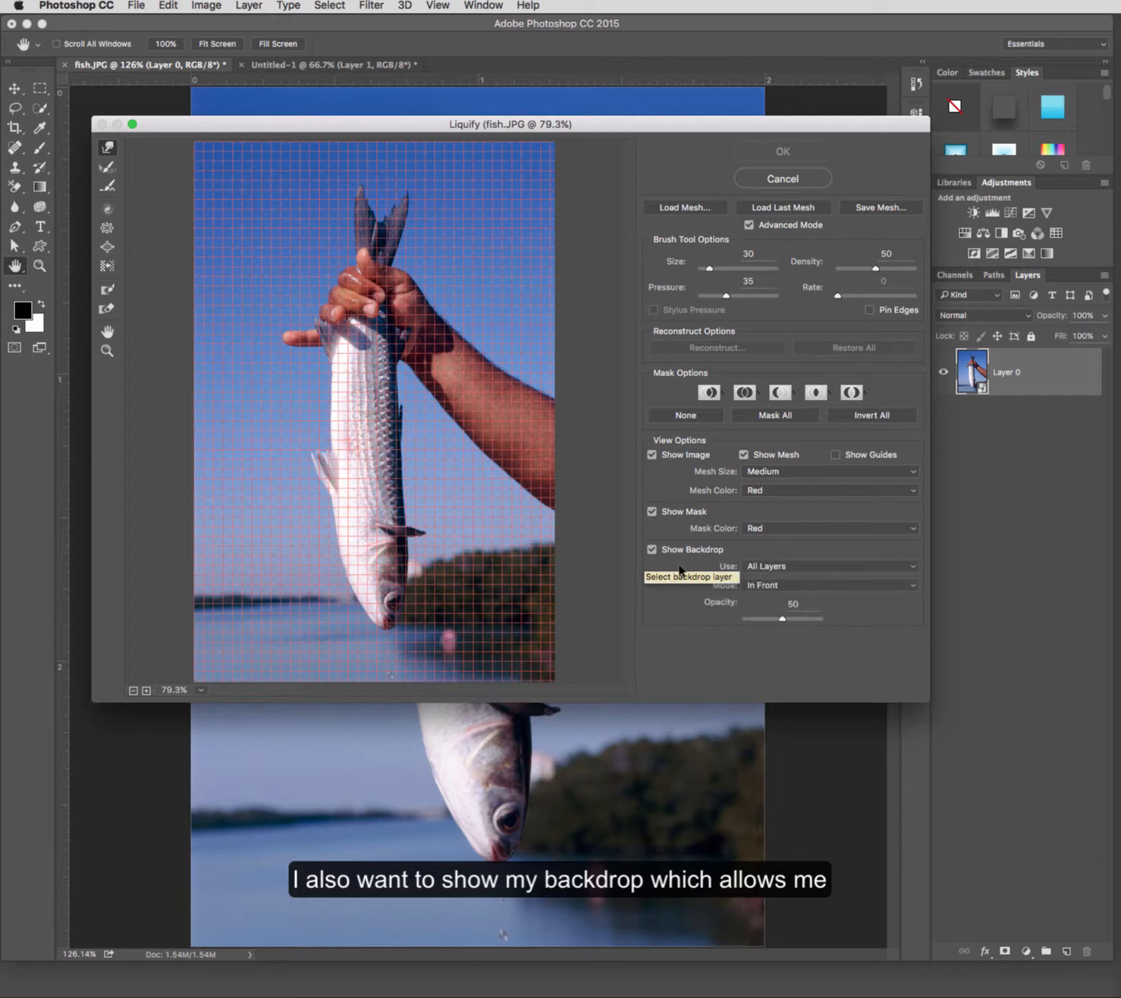
pyautogui.click(810, 567)
pyautogui.click(810, 568)
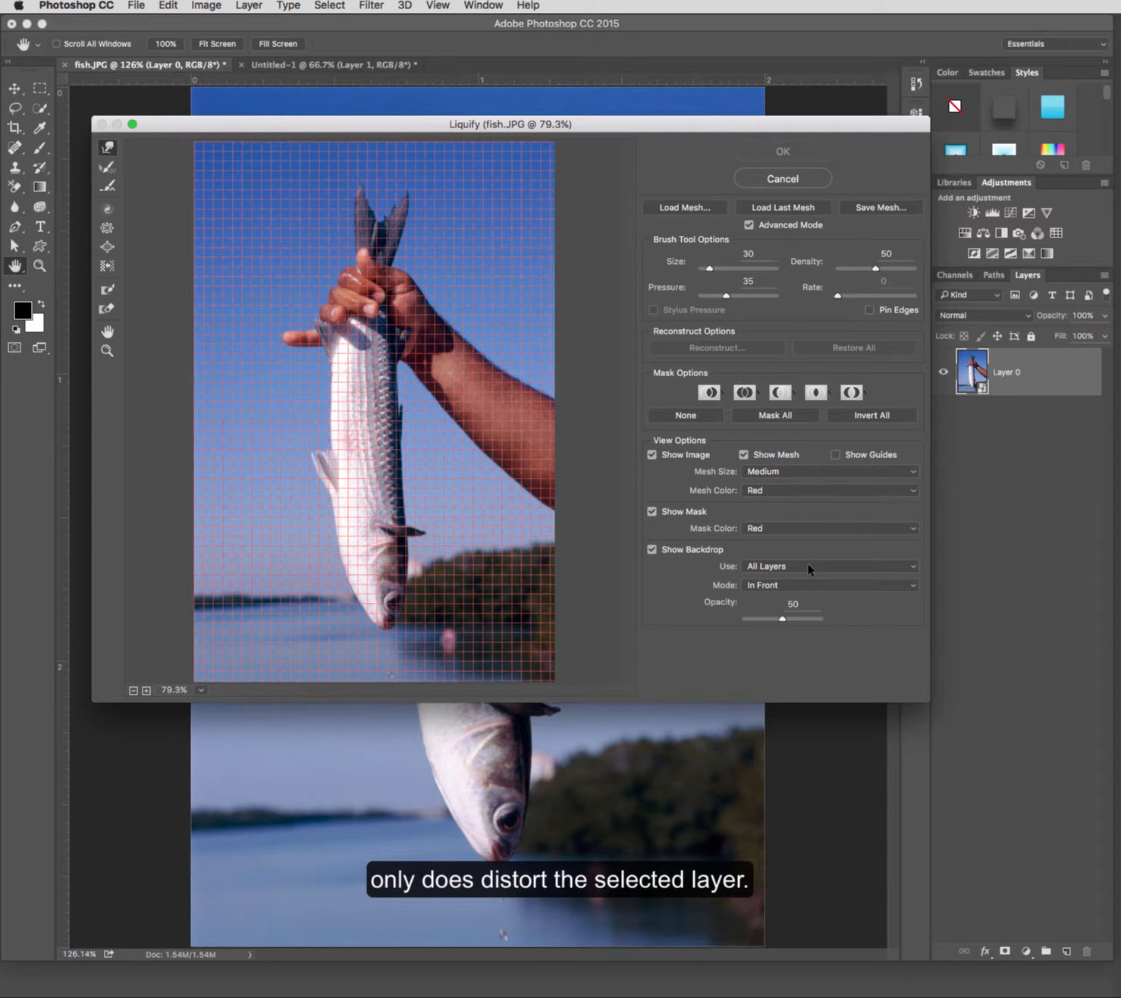
pyautogui.moveTo(782, 618); pyautogui.dragTo(774, 620)
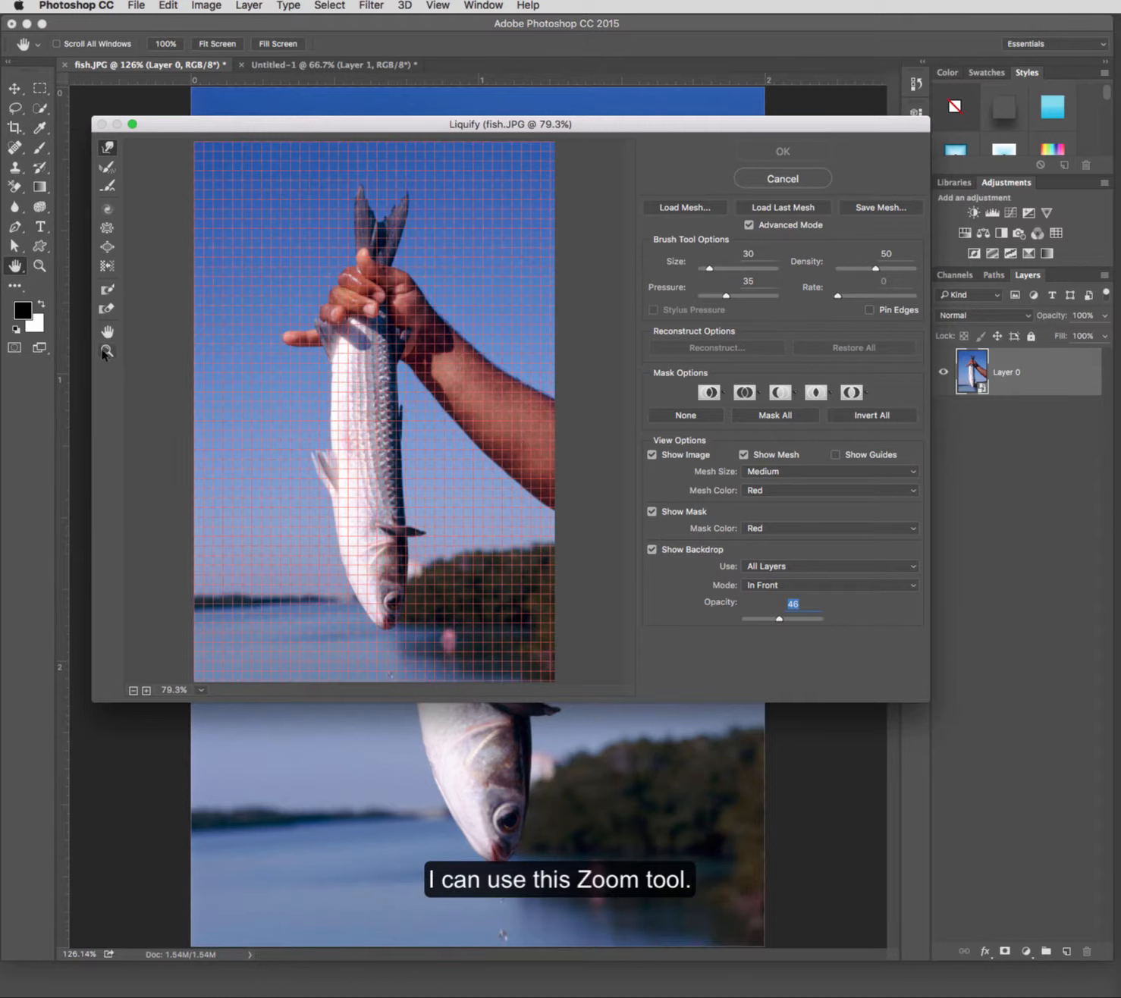
# Step: Bloat the middle of the fish's body with the Bloat tool
pyautogui.click(146, 691)
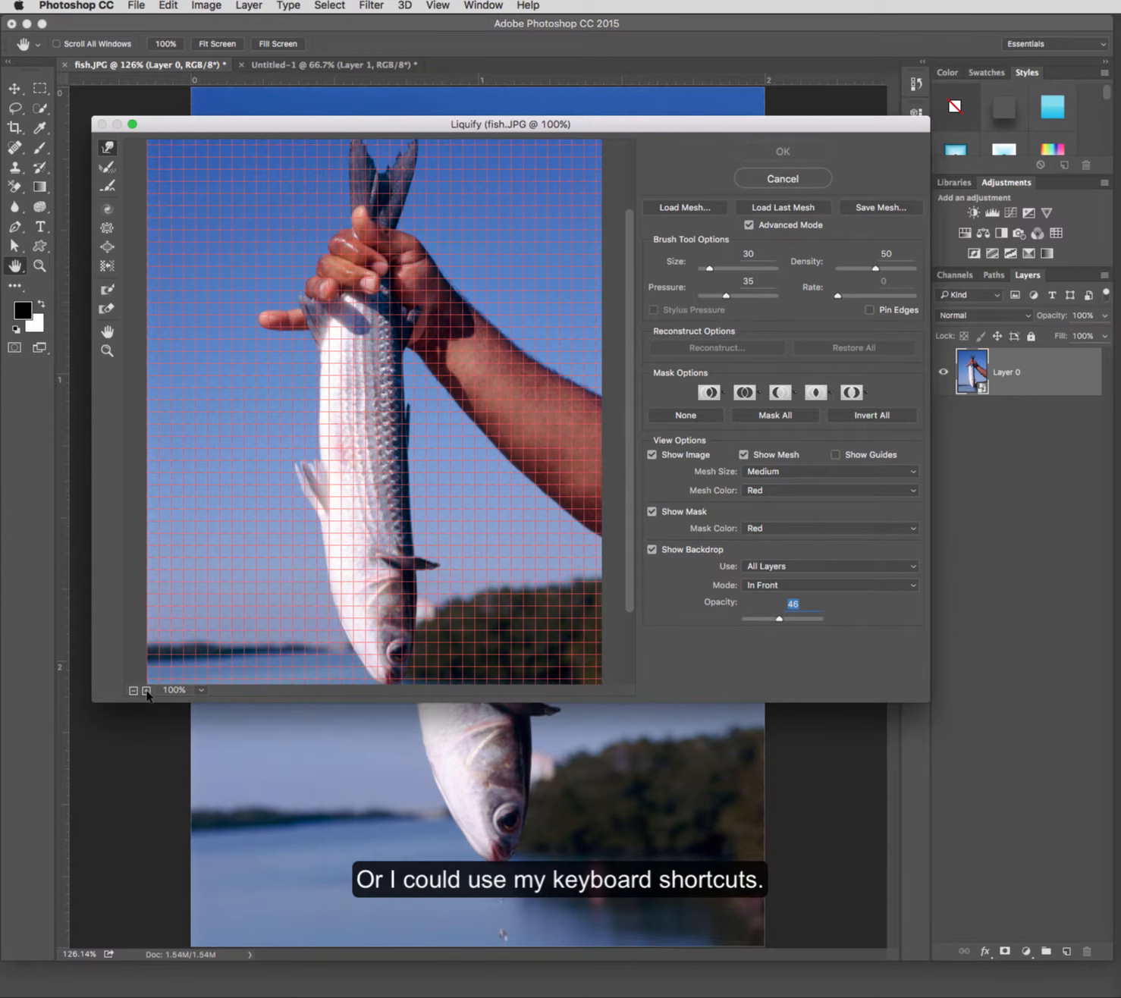
pyautogui.press('super+equal')
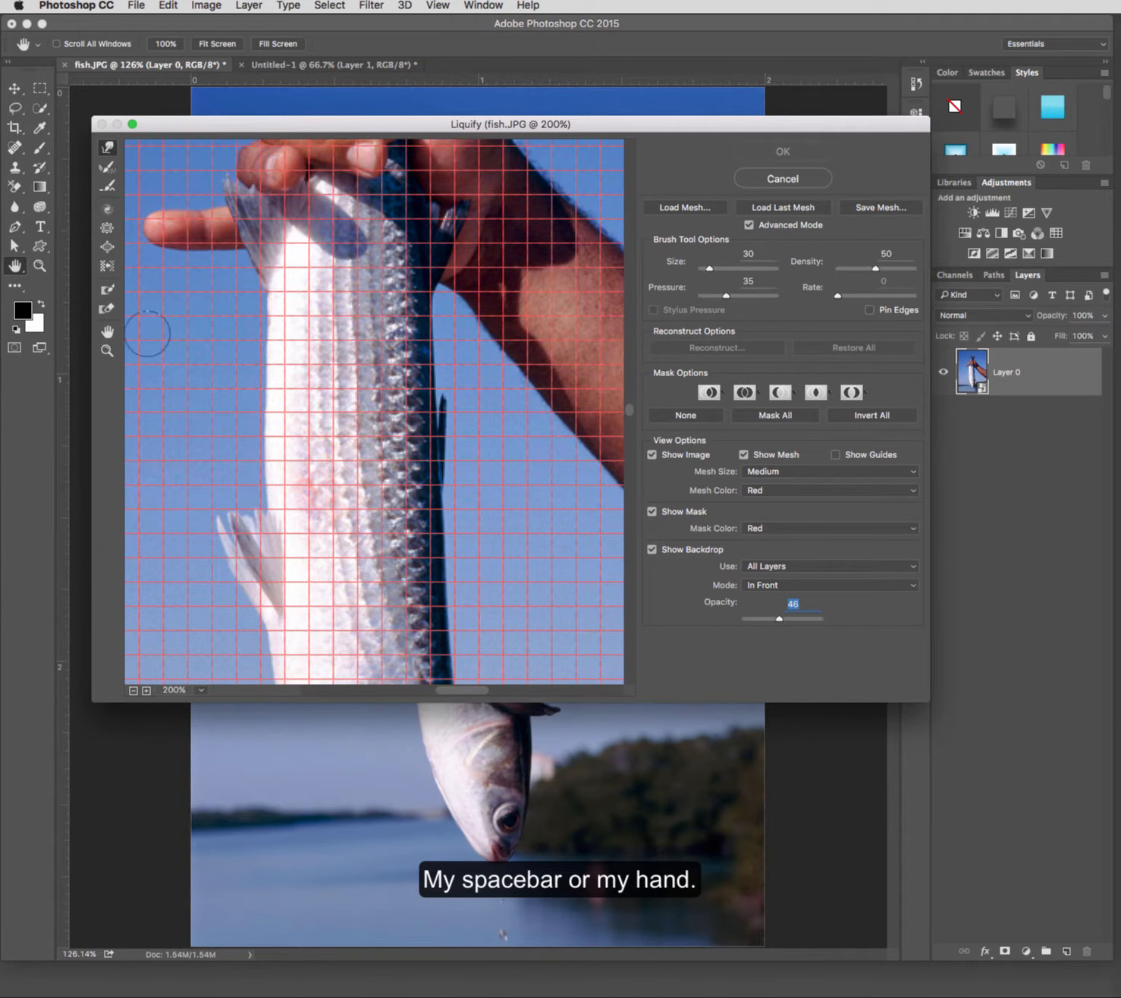
pyautogui.moveTo(426, 610)
pyautogui.mouseDown()
pyautogui.moveTo(406, 358)
pyautogui.moveTo(388, 482)
pyautogui.moveTo(395, 478)
pyautogui.mouseUp()
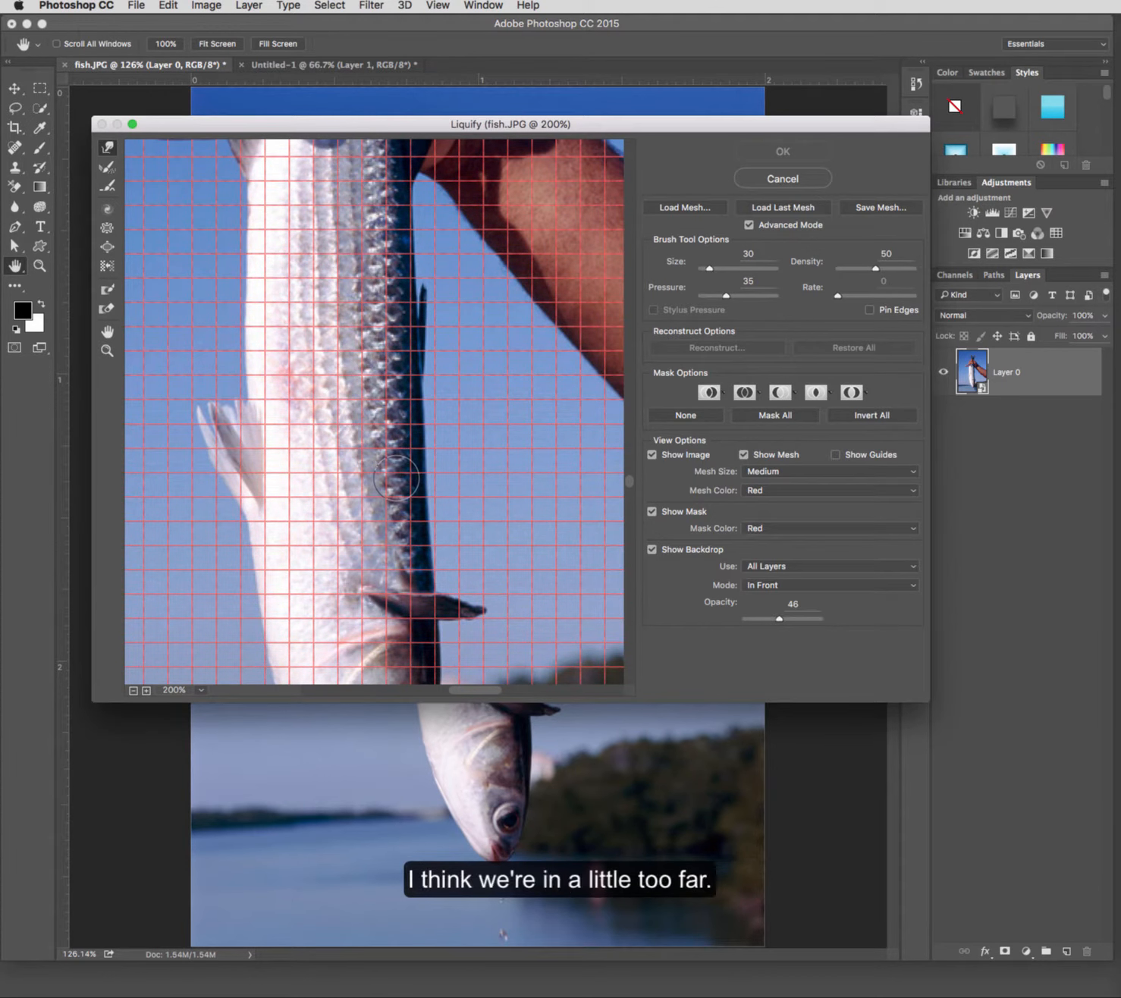
pyautogui.keyDown('alt'); pyautogui.click(396, 477); pyautogui.keyUp('alt')
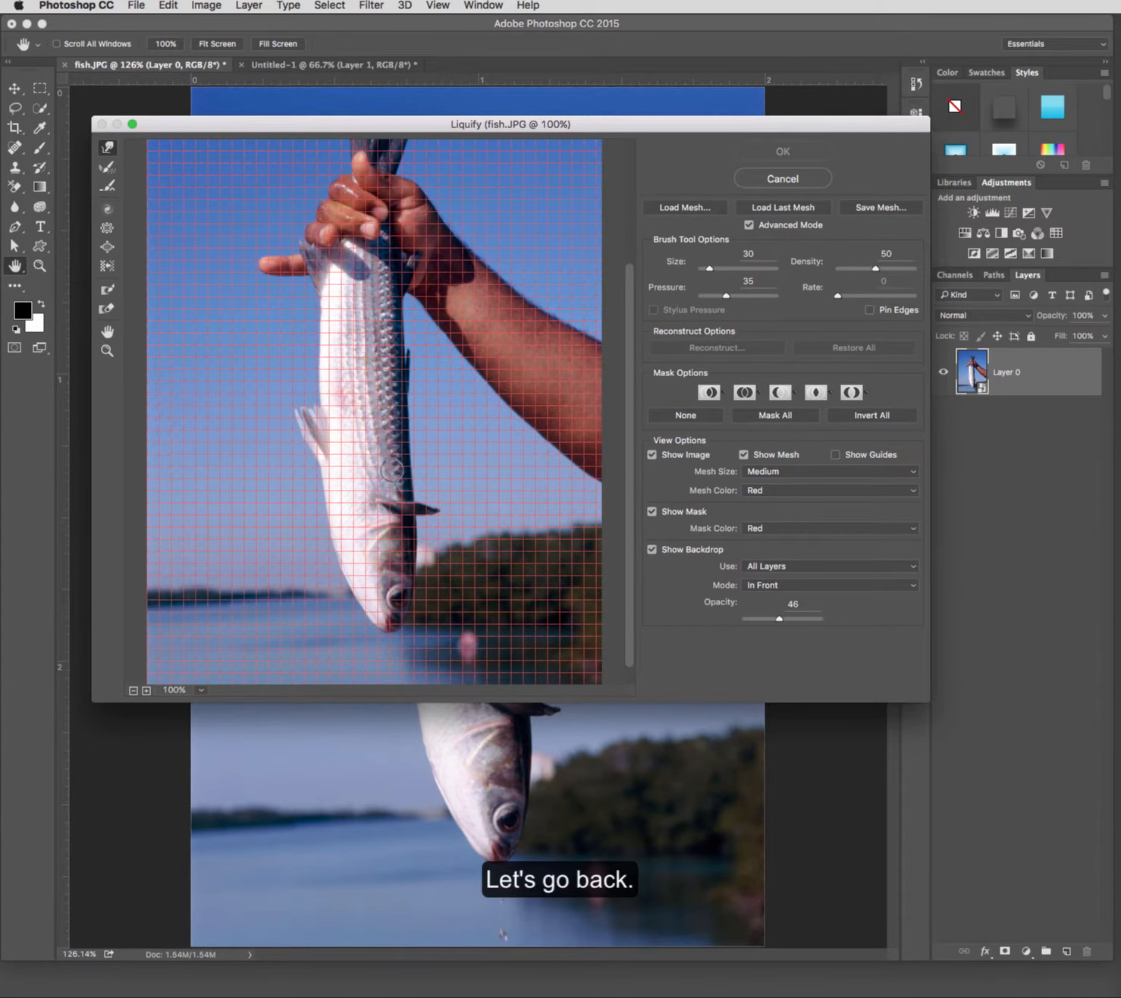
pyautogui.click(108, 249)
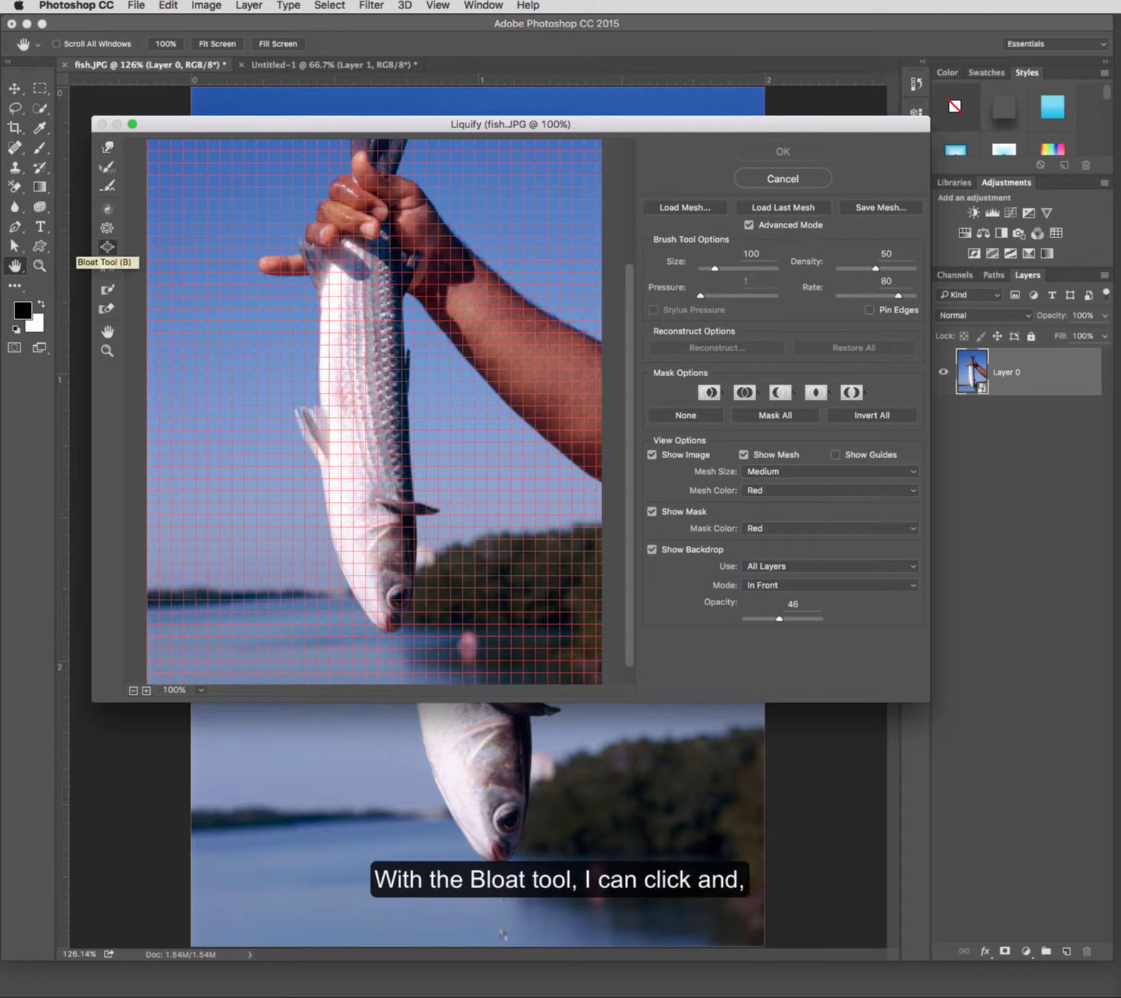
pyautogui.click(354, 379)
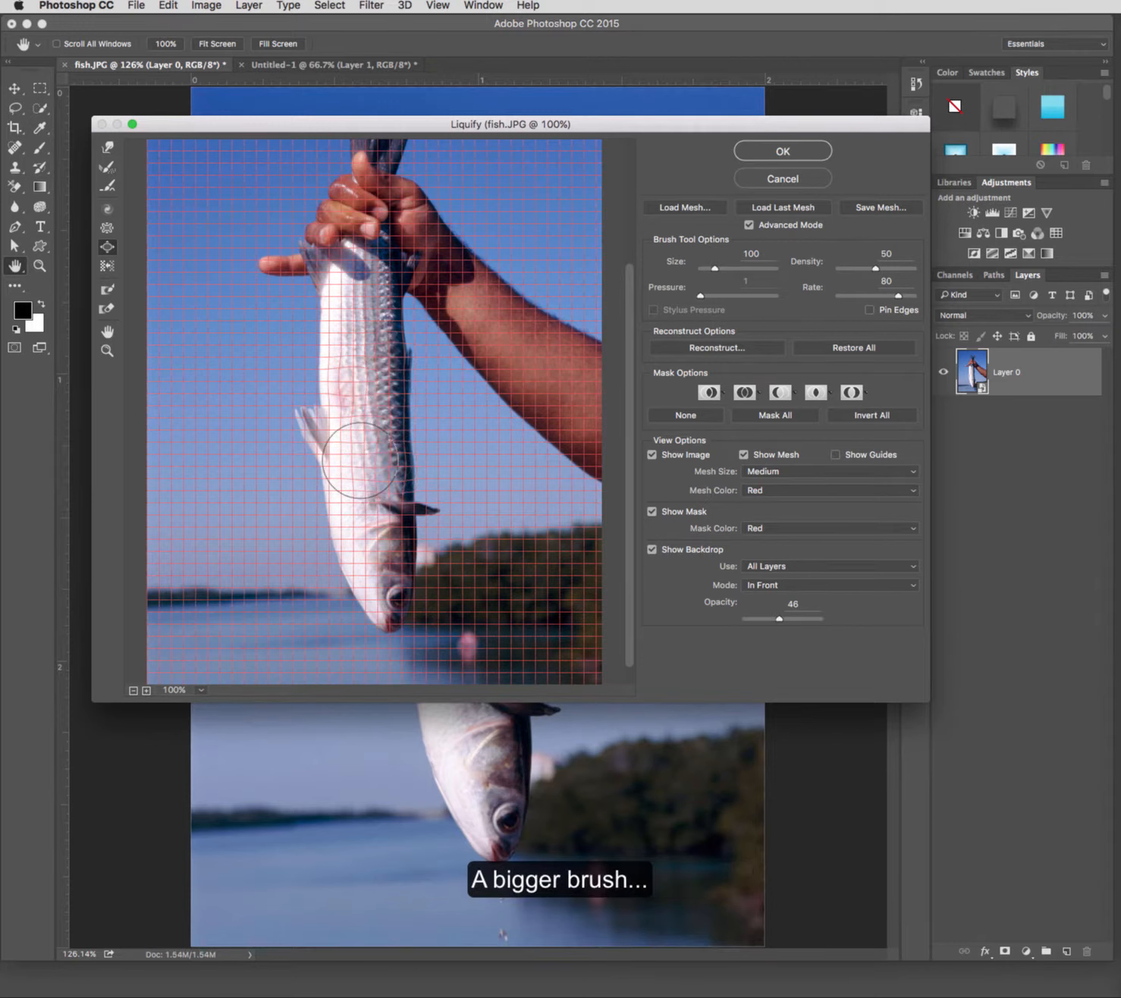
# Step: Try bloating the fish's head with the brush size raised to 200, and undo it
pyautogui.press(']')
pyautogui.press(']')
pyautogui.press(']')
pyautogui.press(']')
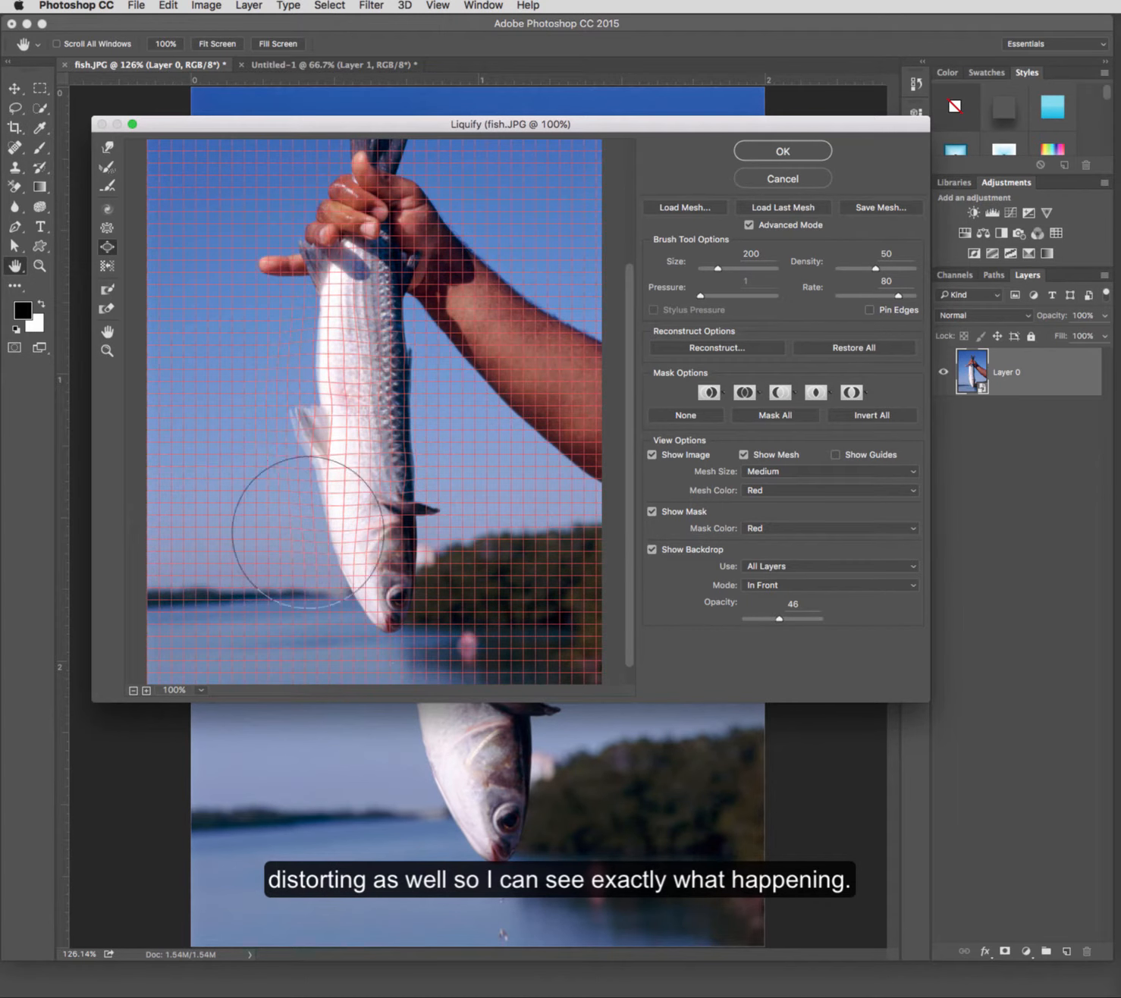
pyautogui.click(380, 600)
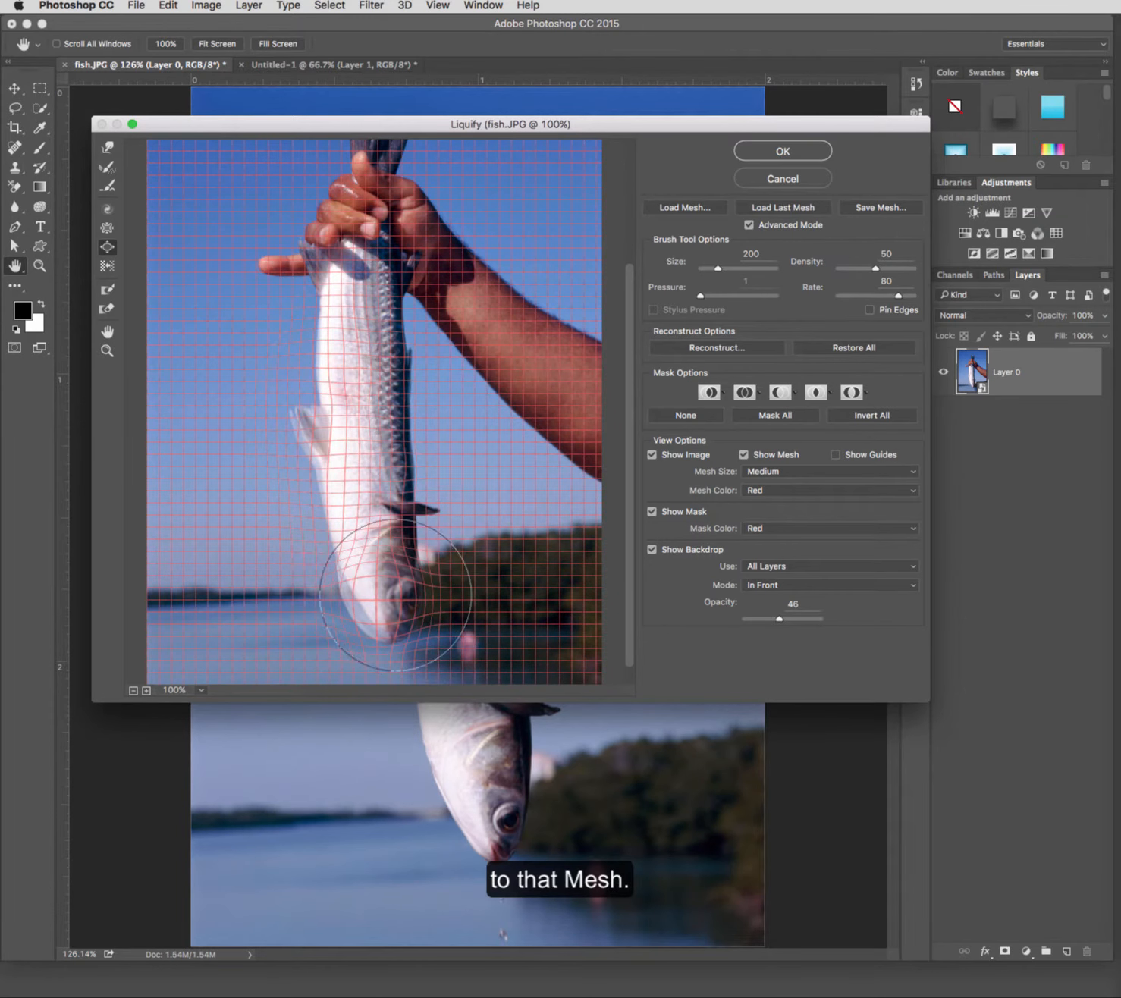
pyautogui.hotkey('ctrl', 'z')
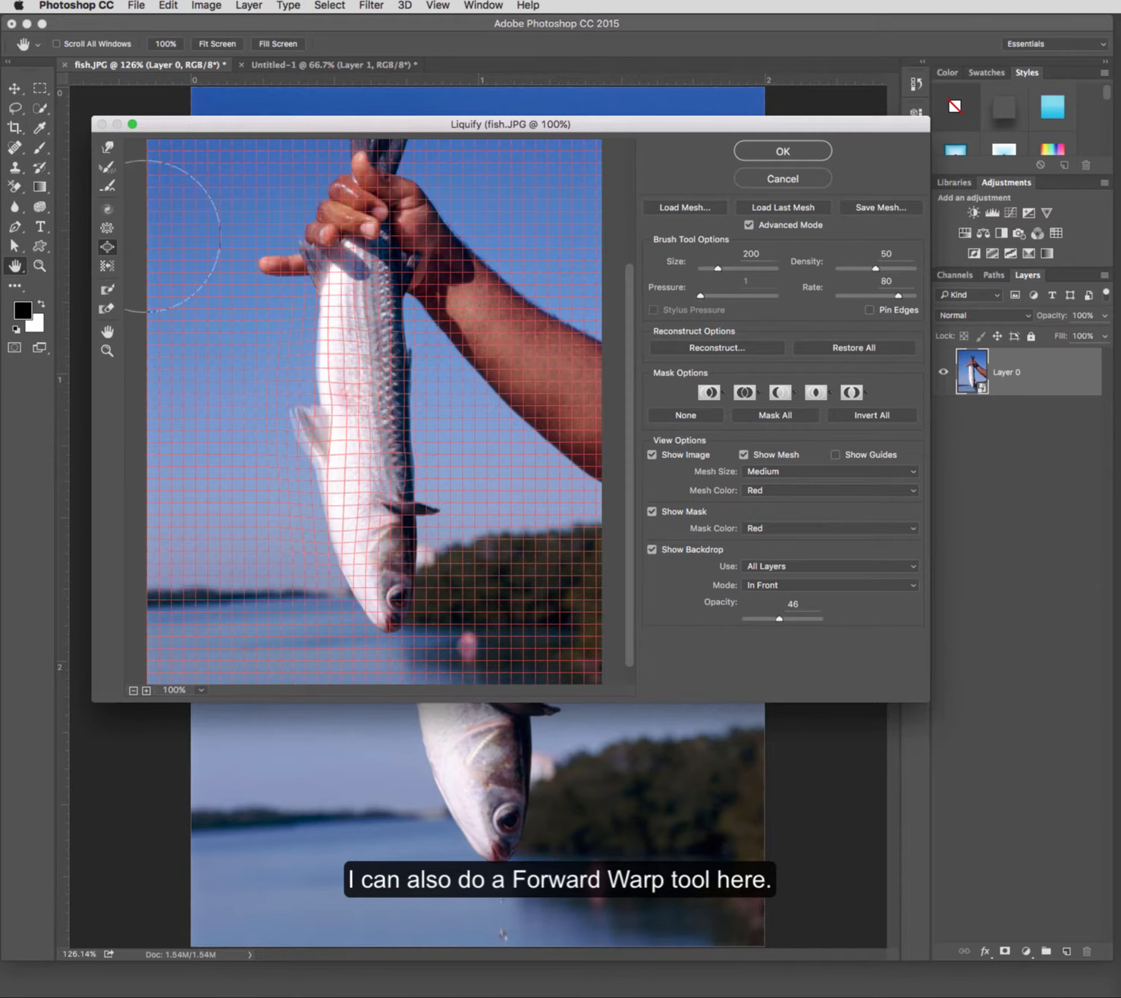
# Step: Slim the fish by pushing along its back edge upward with the Push Left tool
pyautogui.click(107, 265)
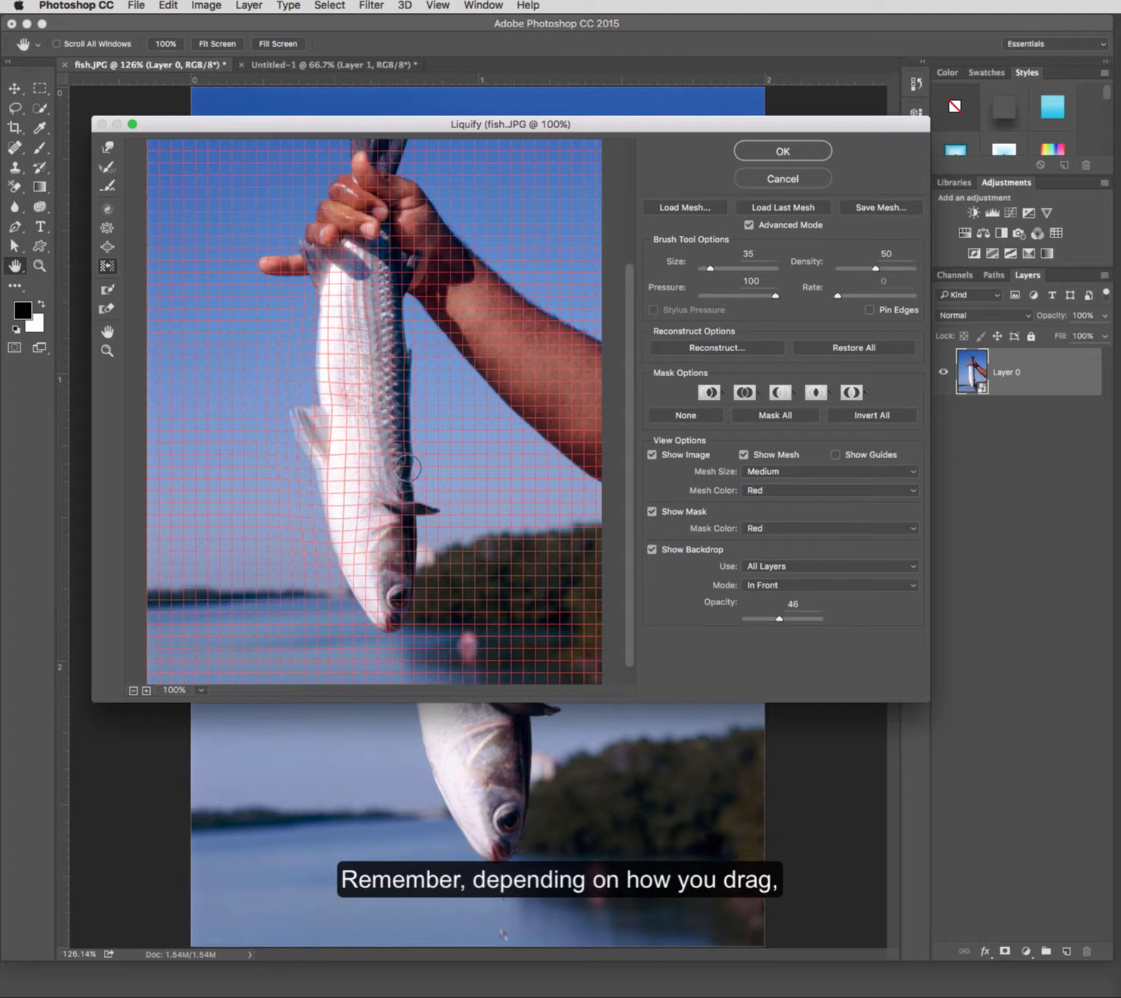
pyautogui.moveTo(408, 468); pyautogui.dragTo(407, 326)
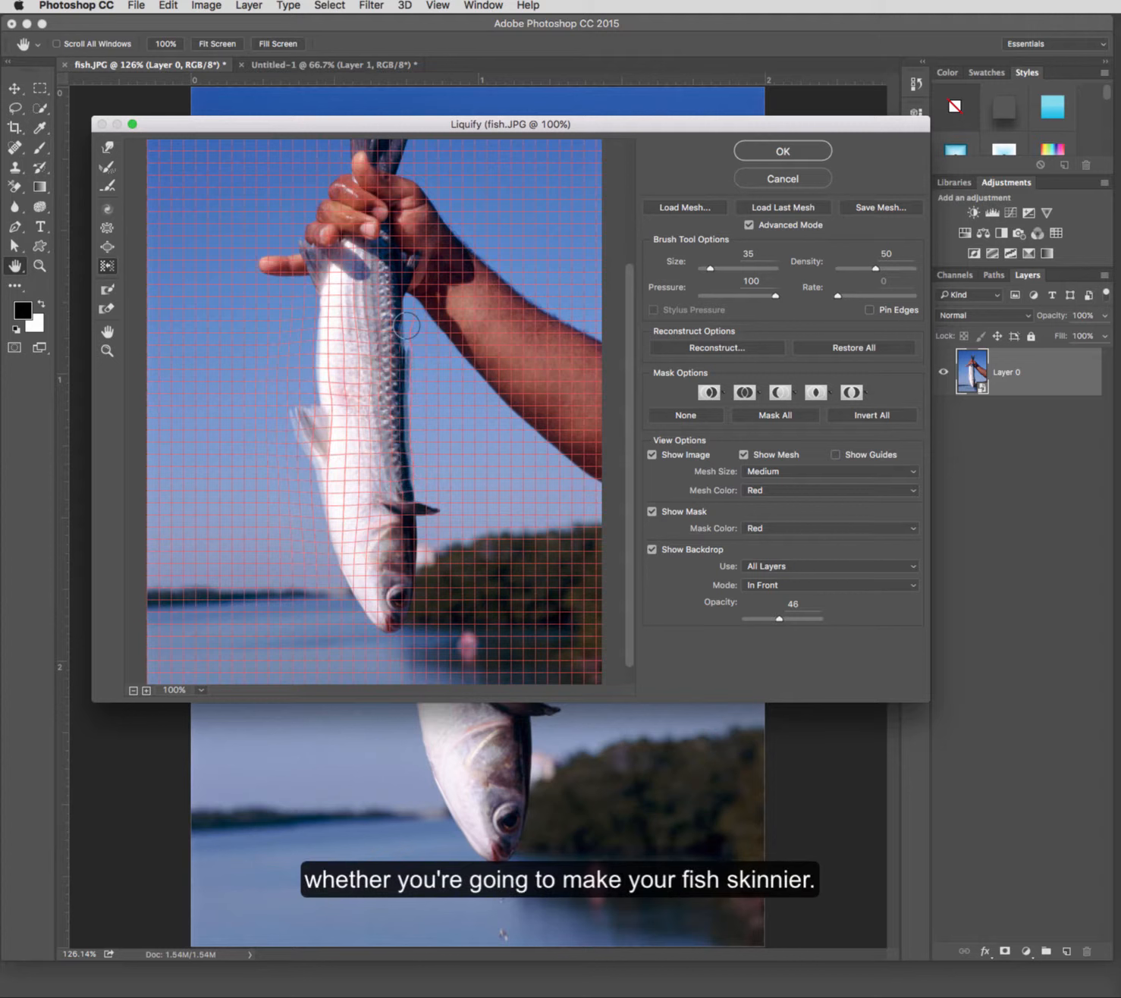
# Step: Undo the last push, then push along the fish's back edge toward its head with the Push Left brush at size 45
pyautogui.press('super+z')
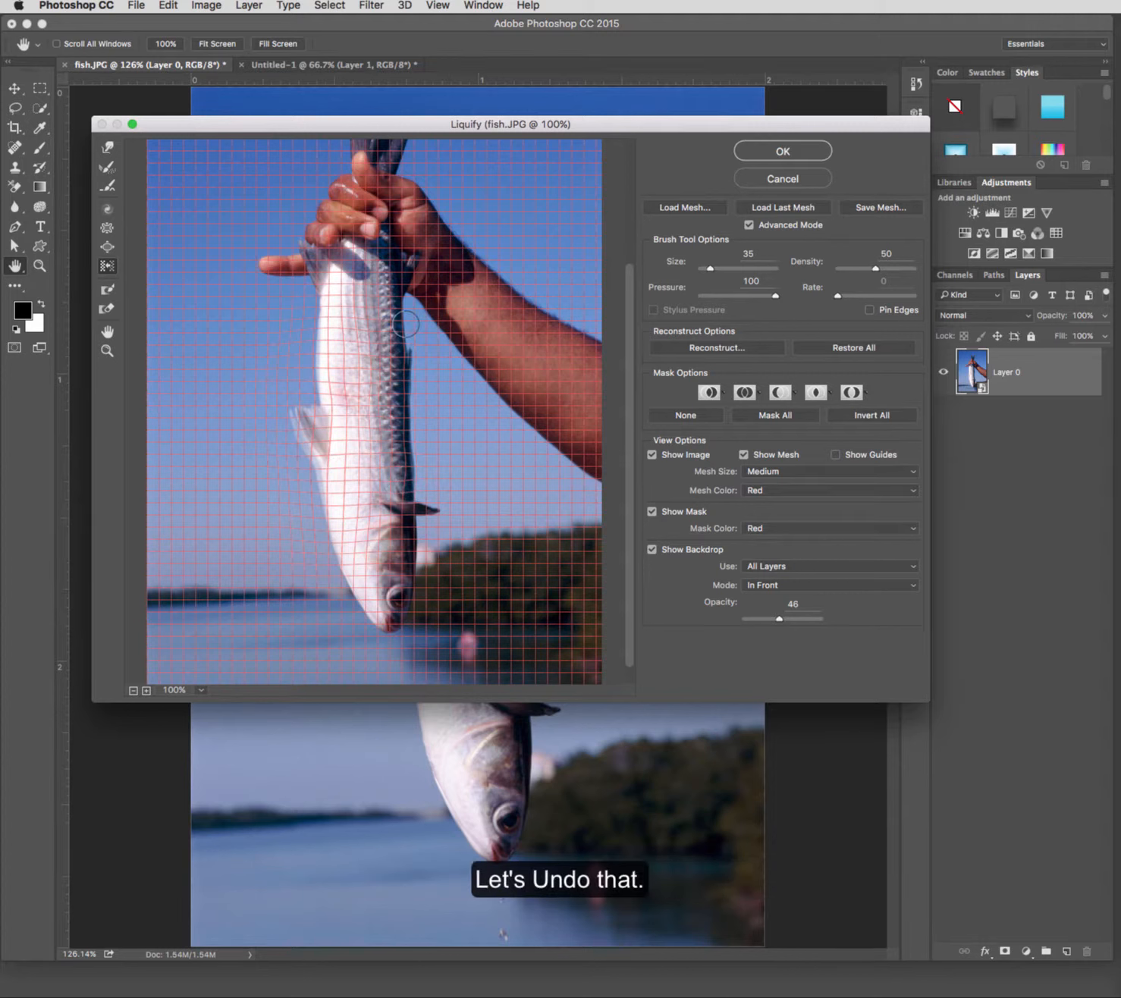
pyautogui.press(']')
pyautogui.moveTo(403, 317); pyautogui.dragTo(408, 628)
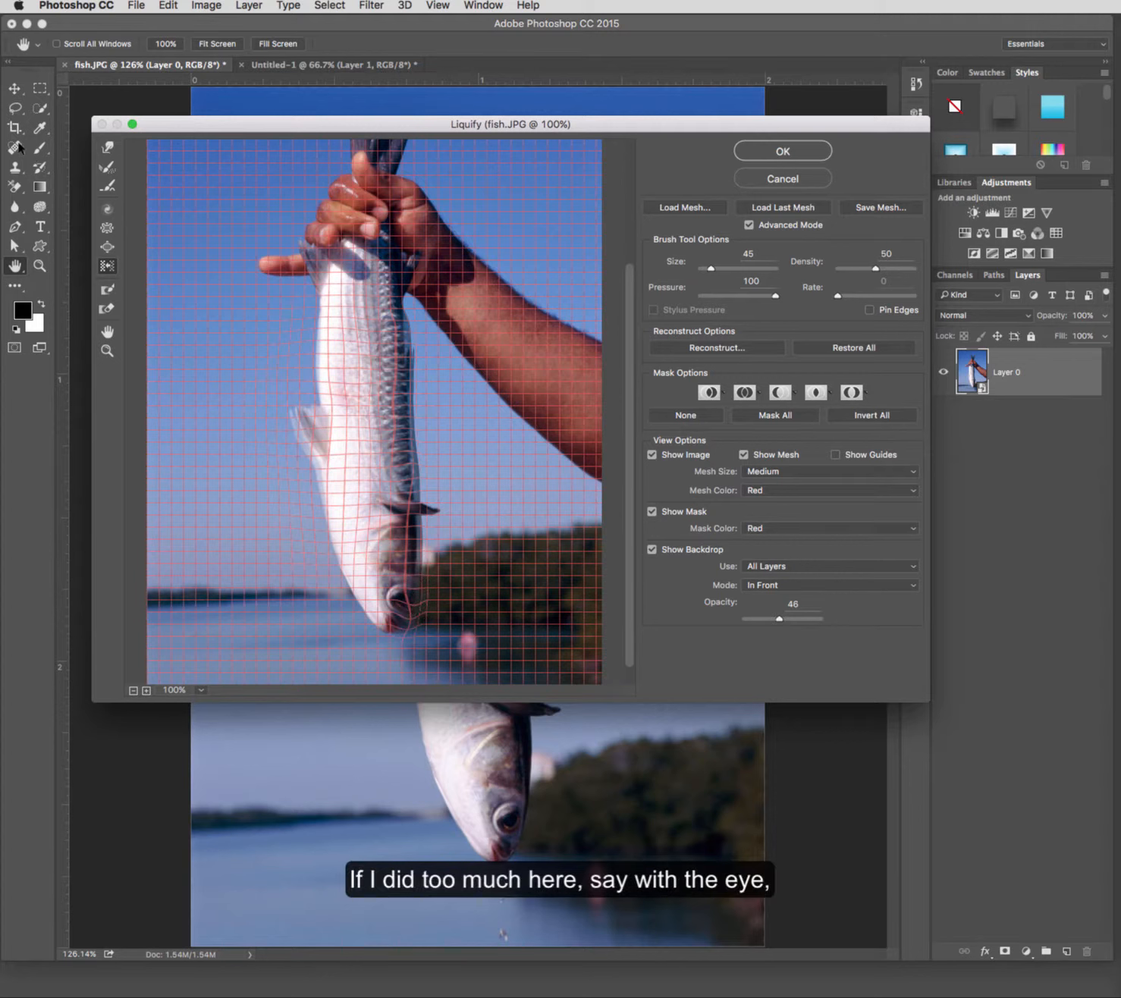
# Step: Restore the over-distorted area around the fish's eye with the Reconstruct tool
pyautogui.click(107, 167)
pyautogui.moveTo(402, 651); pyautogui.dragTo(424, 526)
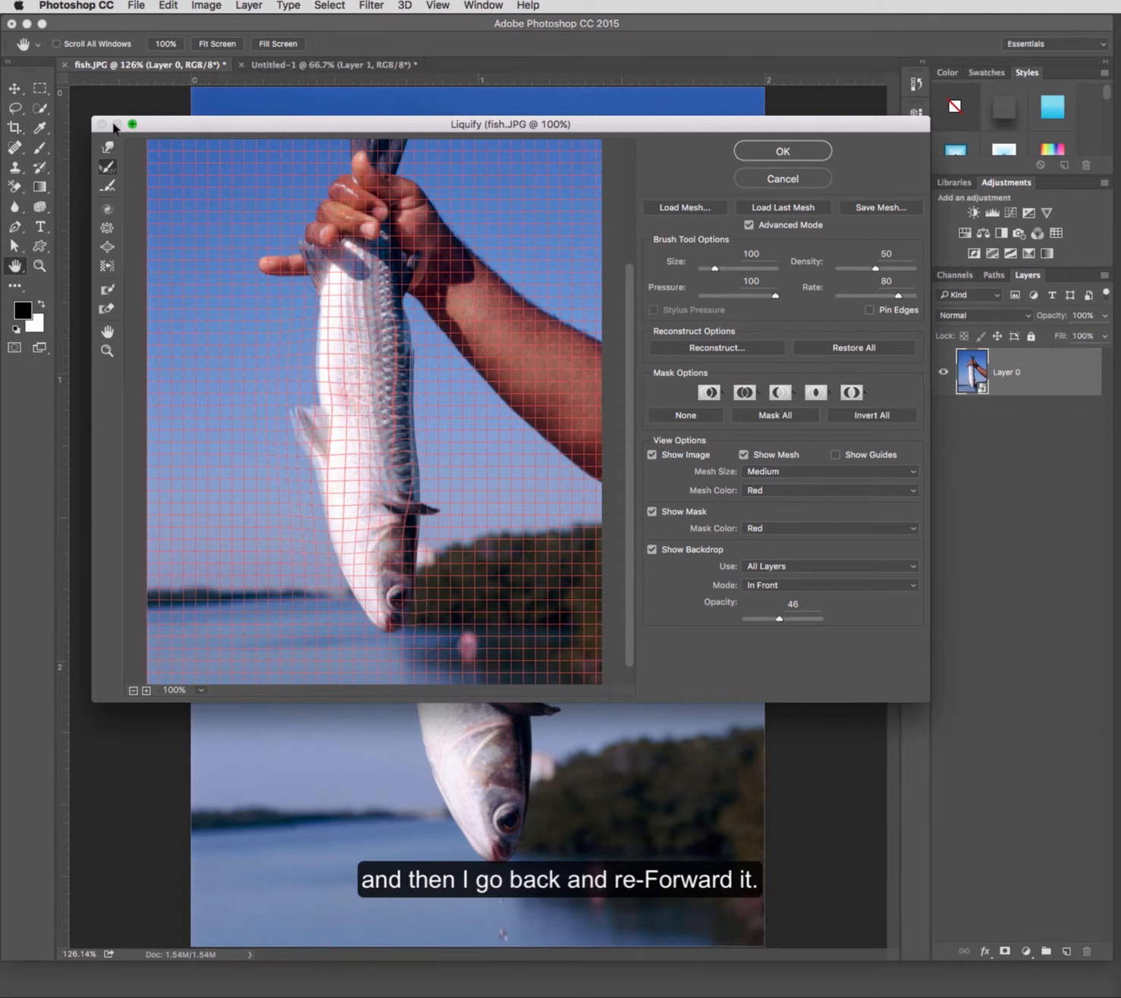
# Step: Push the fish's belly edge inward with the Push Left tool, stroking down and then up
pyautogui.click(107, 267)
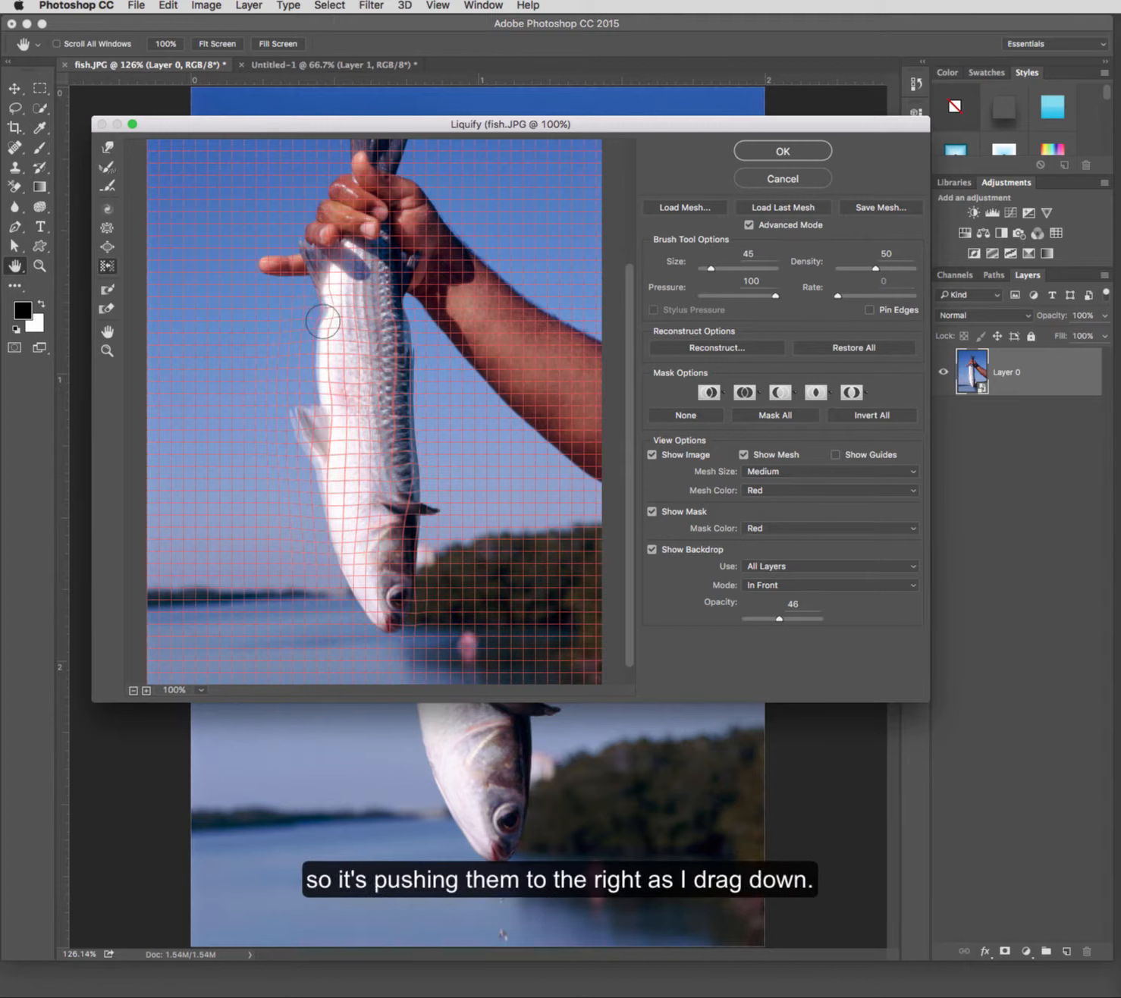
pyautogui.moveTo(321, 386)
pyautogui.mouseDown()
pyautogui.moveTo(315, 527)
pyautogui.moveTo(319, 453)
pyautogui.mouseUp()
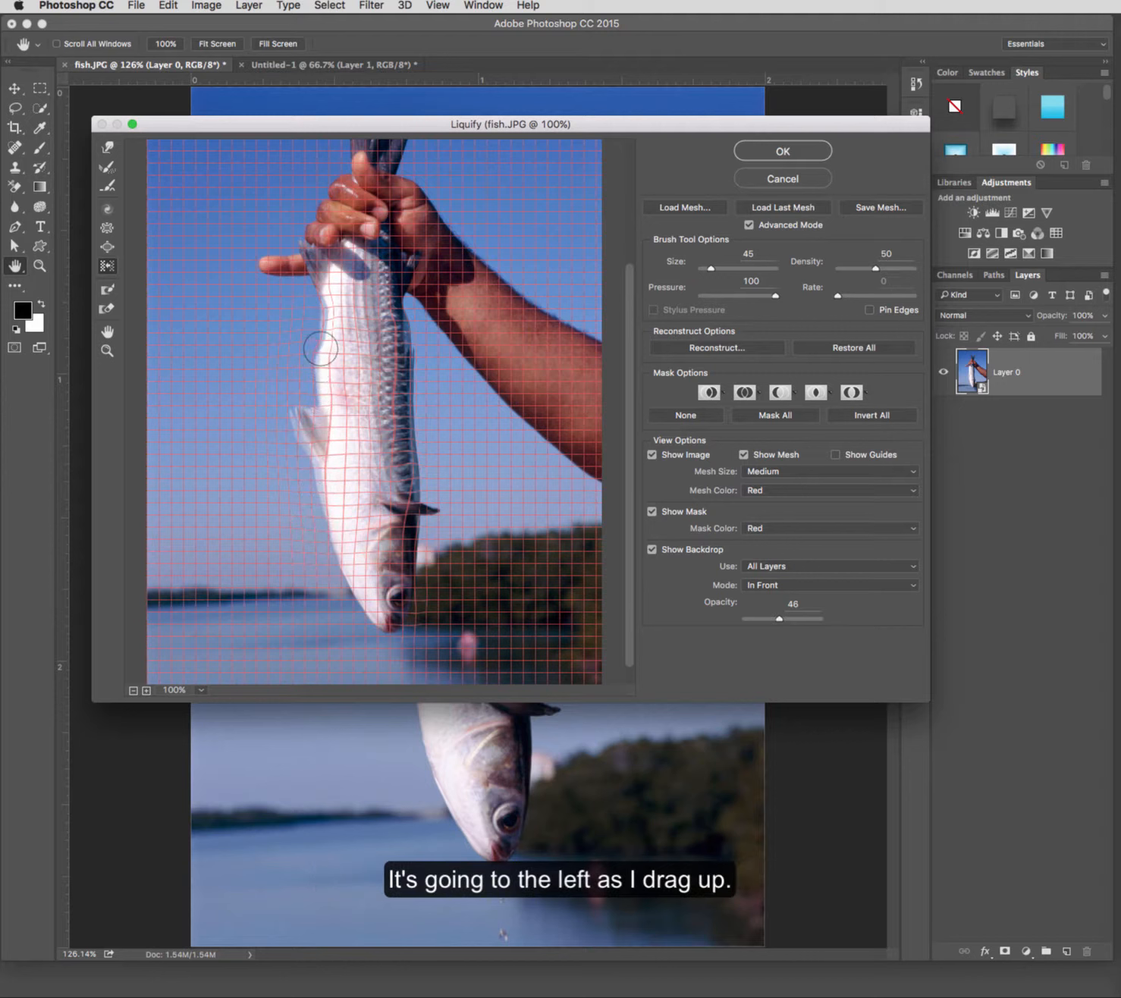
pyautogui.moveTo(313, 362); pyautogui.dragTo(313, 344)
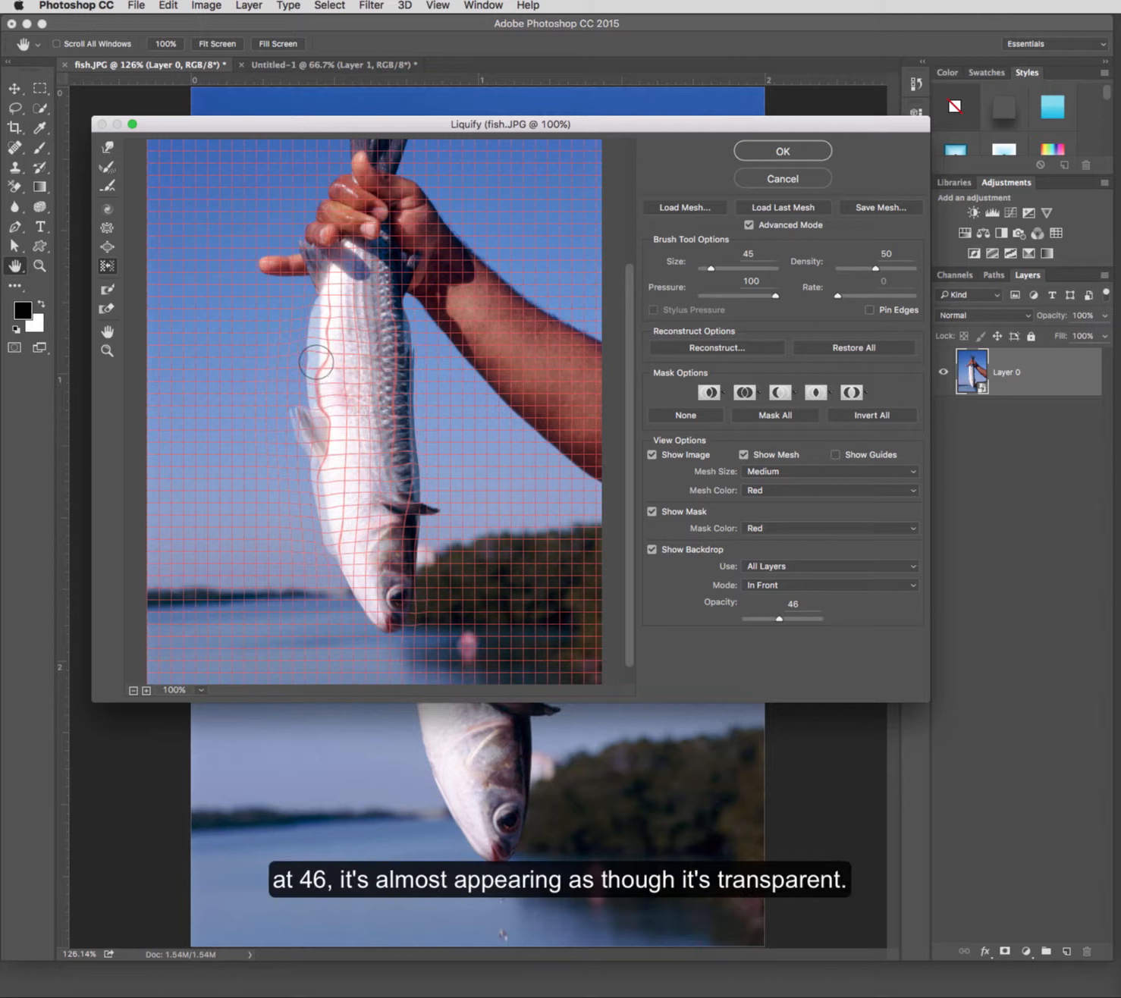
# Step: Lower the backdrop opacity to 20
pyautogui.moveTo(779, 620)
pyautogui.mouseDown()
pyautogui.moveTo(848, 623)
pyautogui.moveTo(761, 630)
pyautogui.mouseUp()
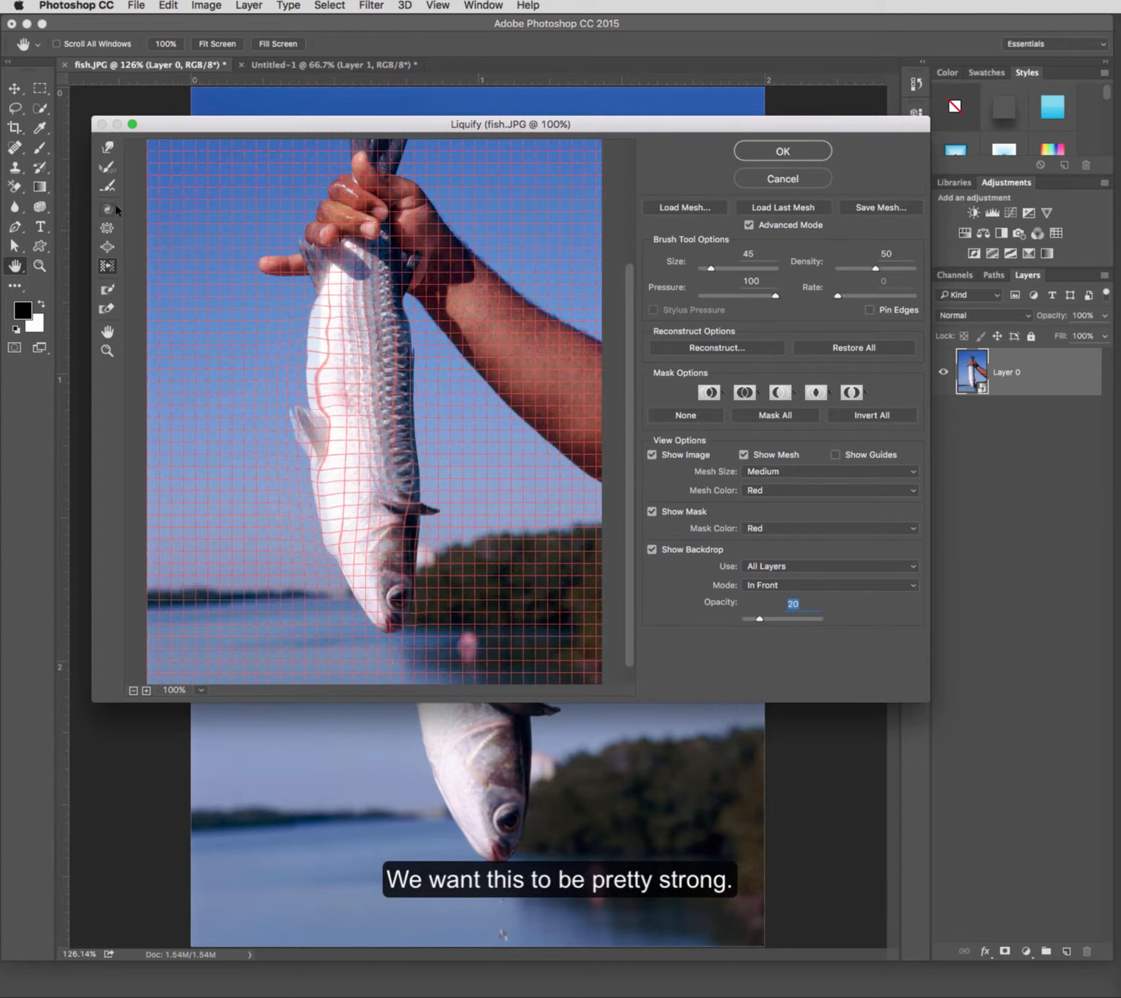
# Step: Stretch the fish's head downward with the Forward Warp tool at brush size 125
pyautogui.click(107, 147)
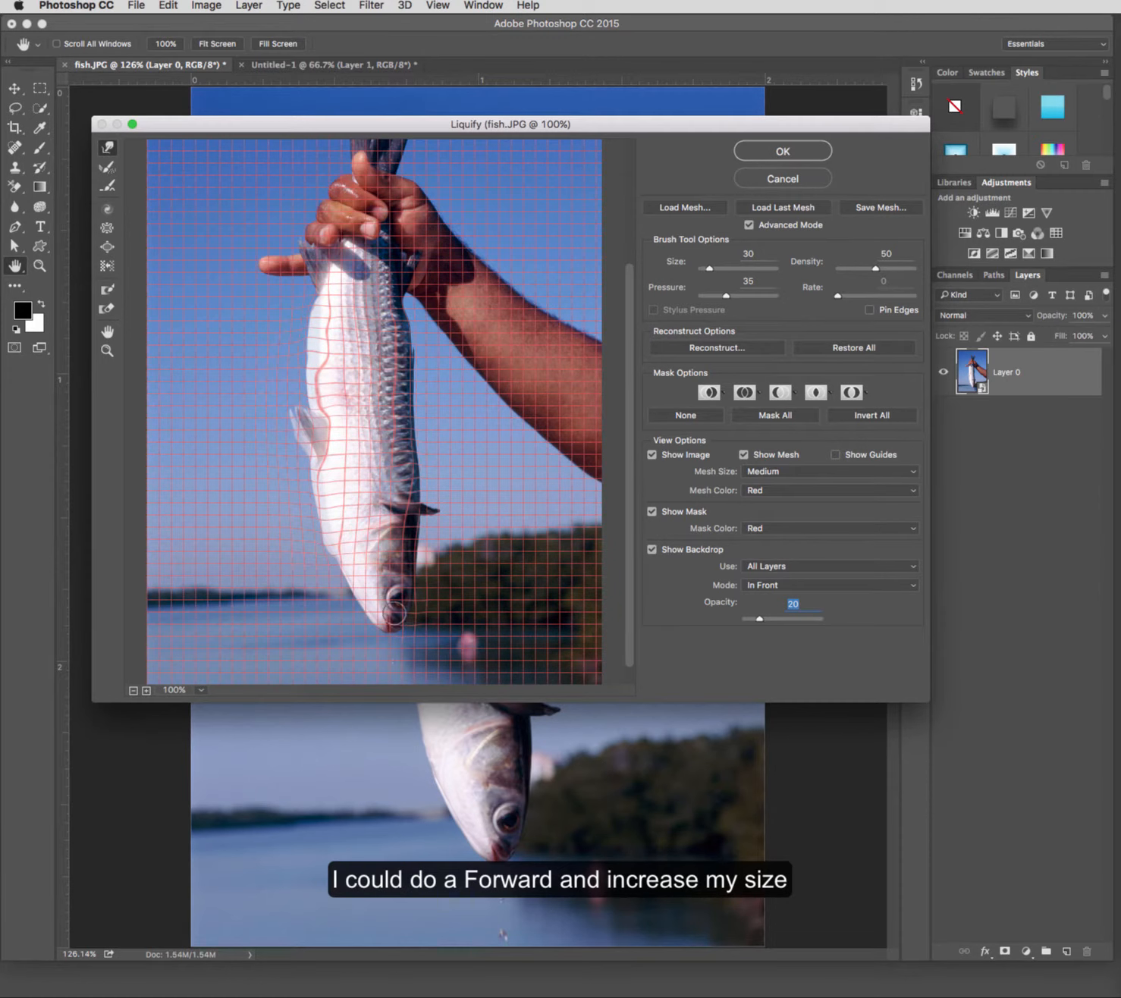
pyautogui.press(']')
pyautogui.press(']')
pyautogui.press(']')
pyautogui.press(']')
pyautogui.moveTo(387, 608); pyautogui.dragTo(385, 638)
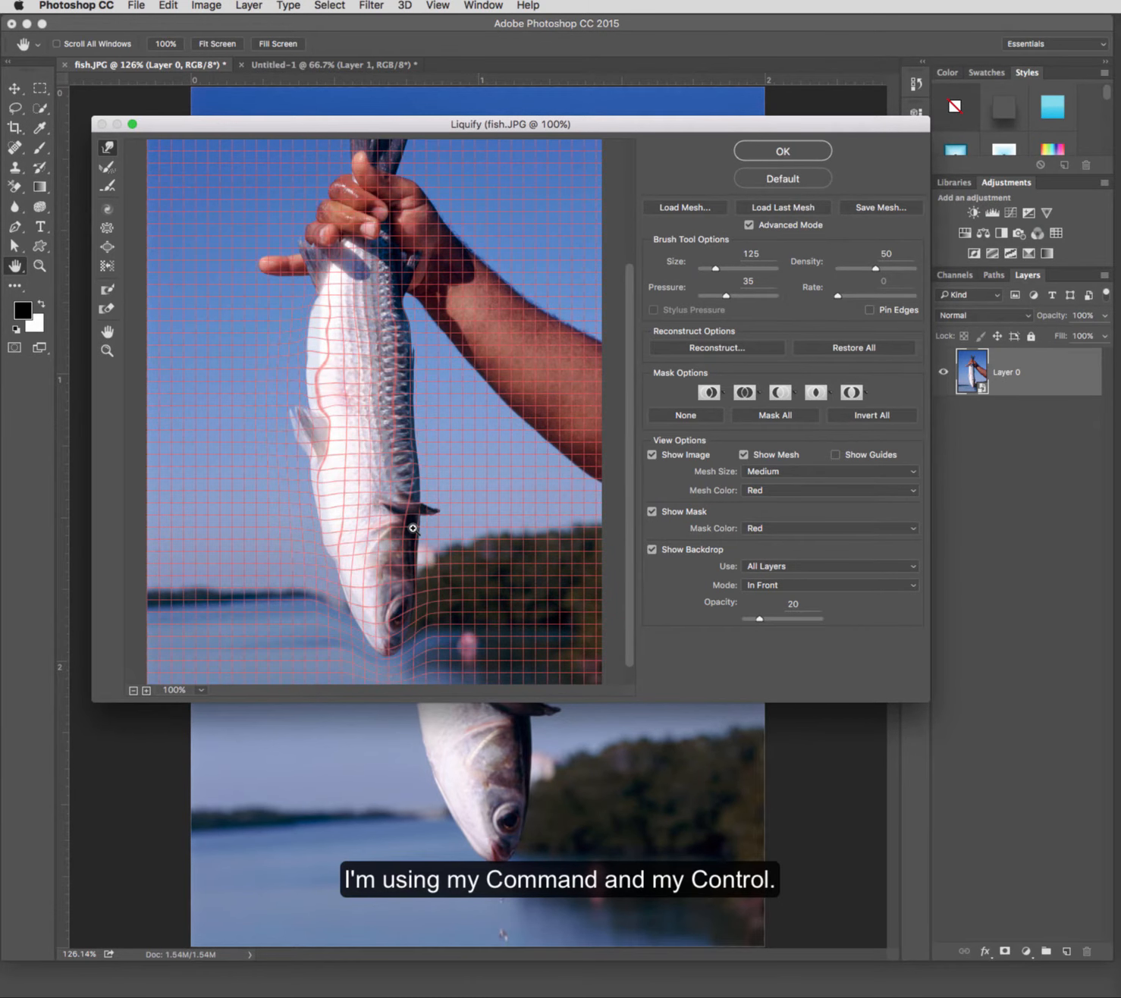
# Step: Smooth the bumps along the fish's belly edge with small Forward Warp strokes at brush size 35
pyautogui.press('super+equal')
pyautogui.press('super+equal')
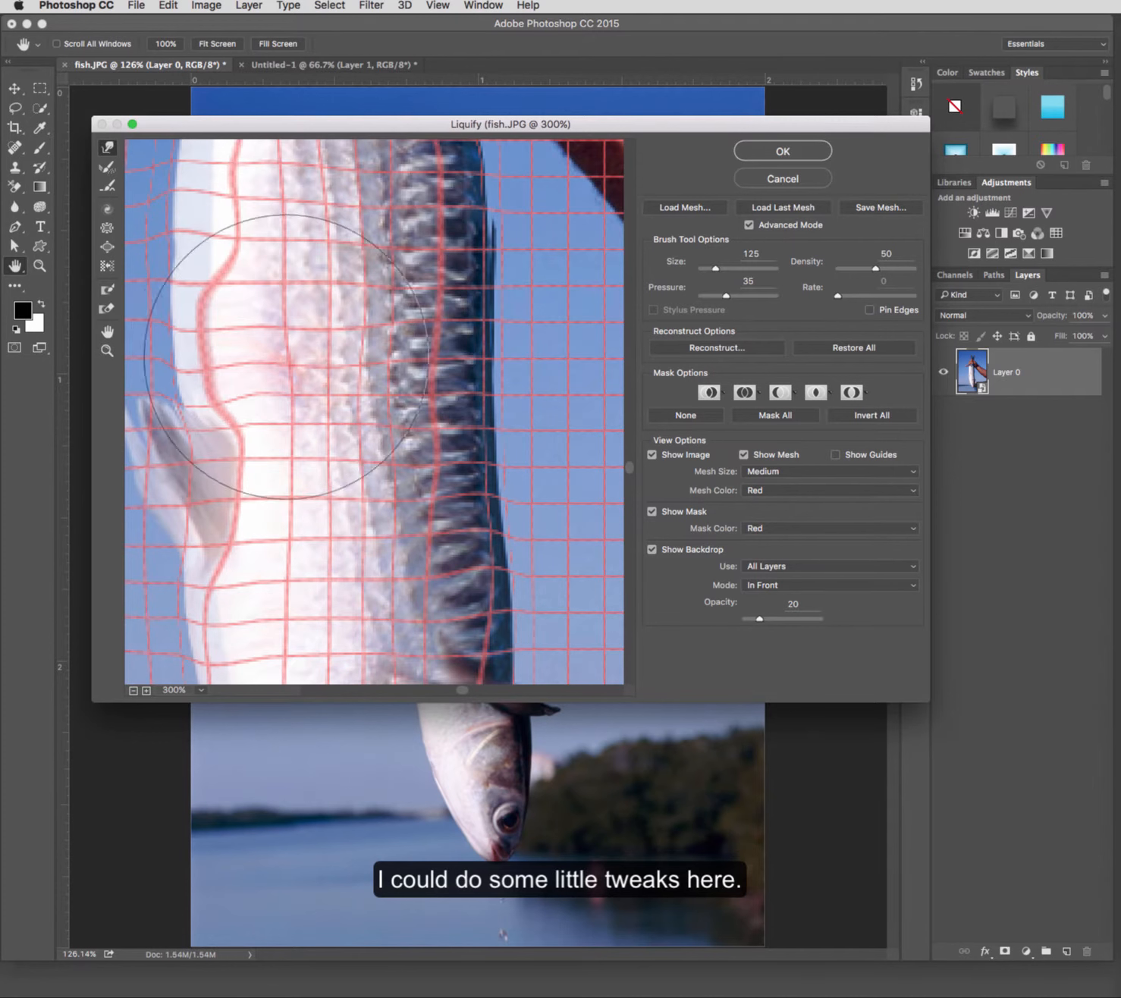
pyautogui.press('[')
pyautogui.press('[')
pyautogui.press('[')
pyautogui.press('[')
pyautogui.press('[')
pyautogui.press('[')
pyautogui.press('[')
pyautogui.press('[')
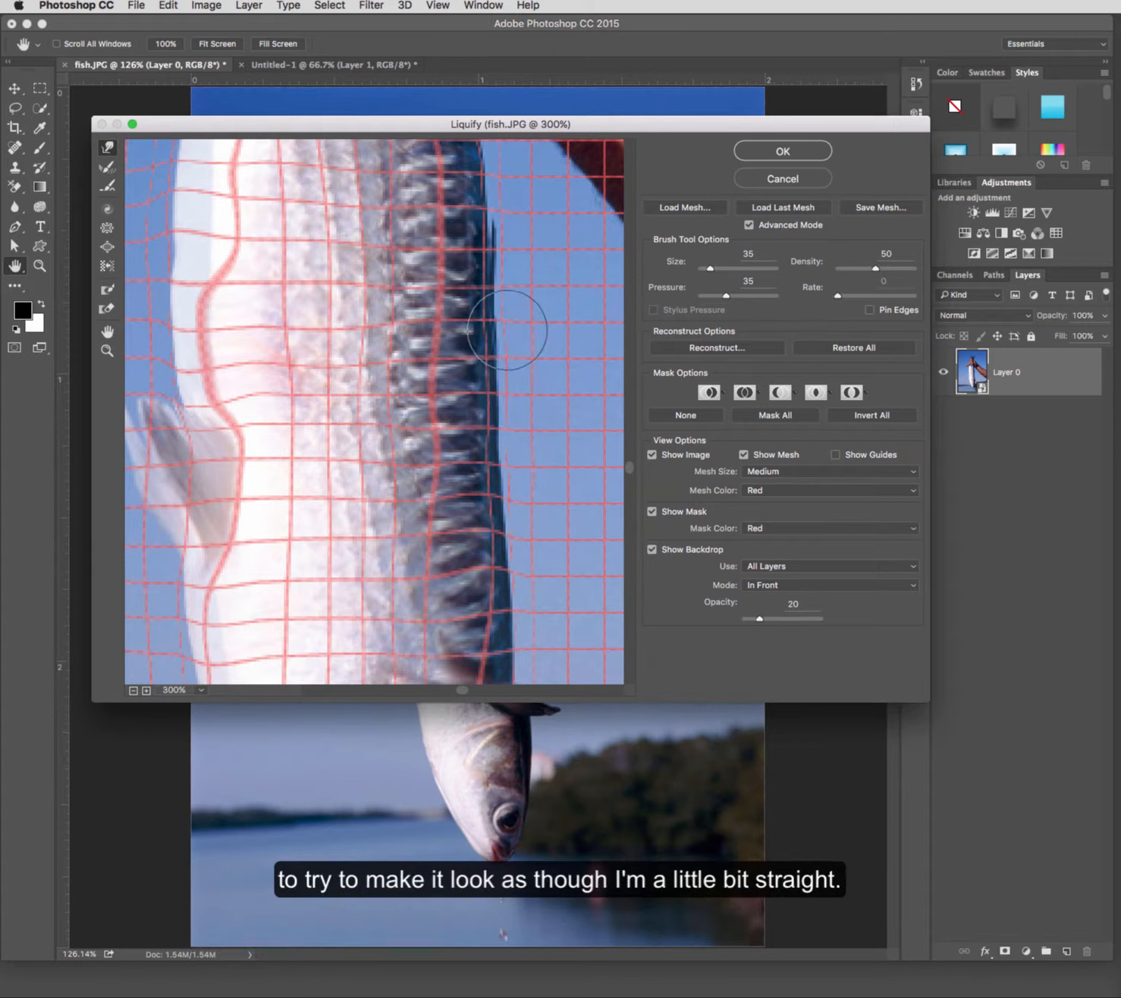
pyautogui.scroll(10, 485, 340)
pyautogui.scroll(-10, 483, 338)
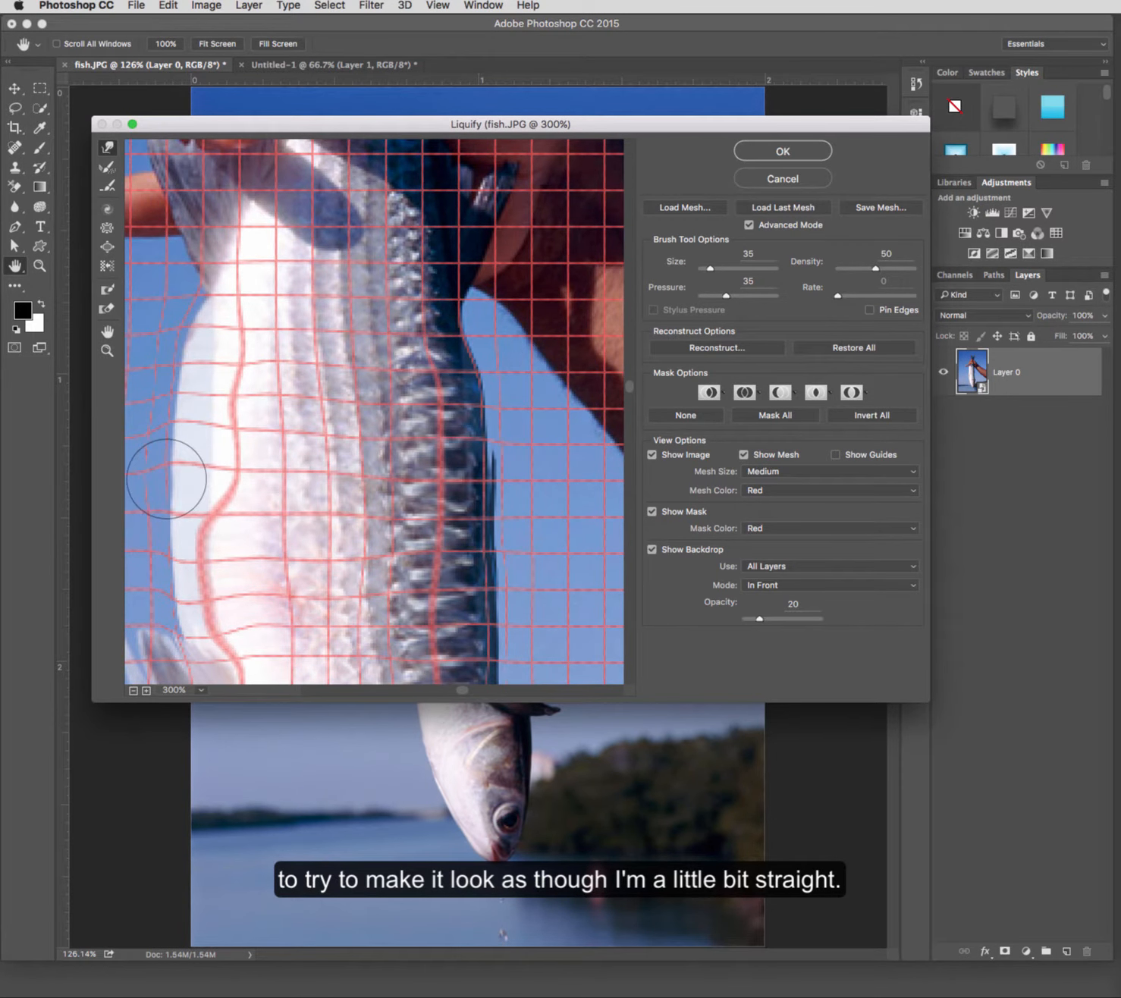
pyautogui.moveTo(228, 464)
pyautogui.mouseDown()
pyautogui.moveTo(261, 455)
pyautogui.moveTo(233, 454)
pyautogui.mouseUp()
pyautogui.moveTo(261, 368); pyautogui.dragTo(239, 372)
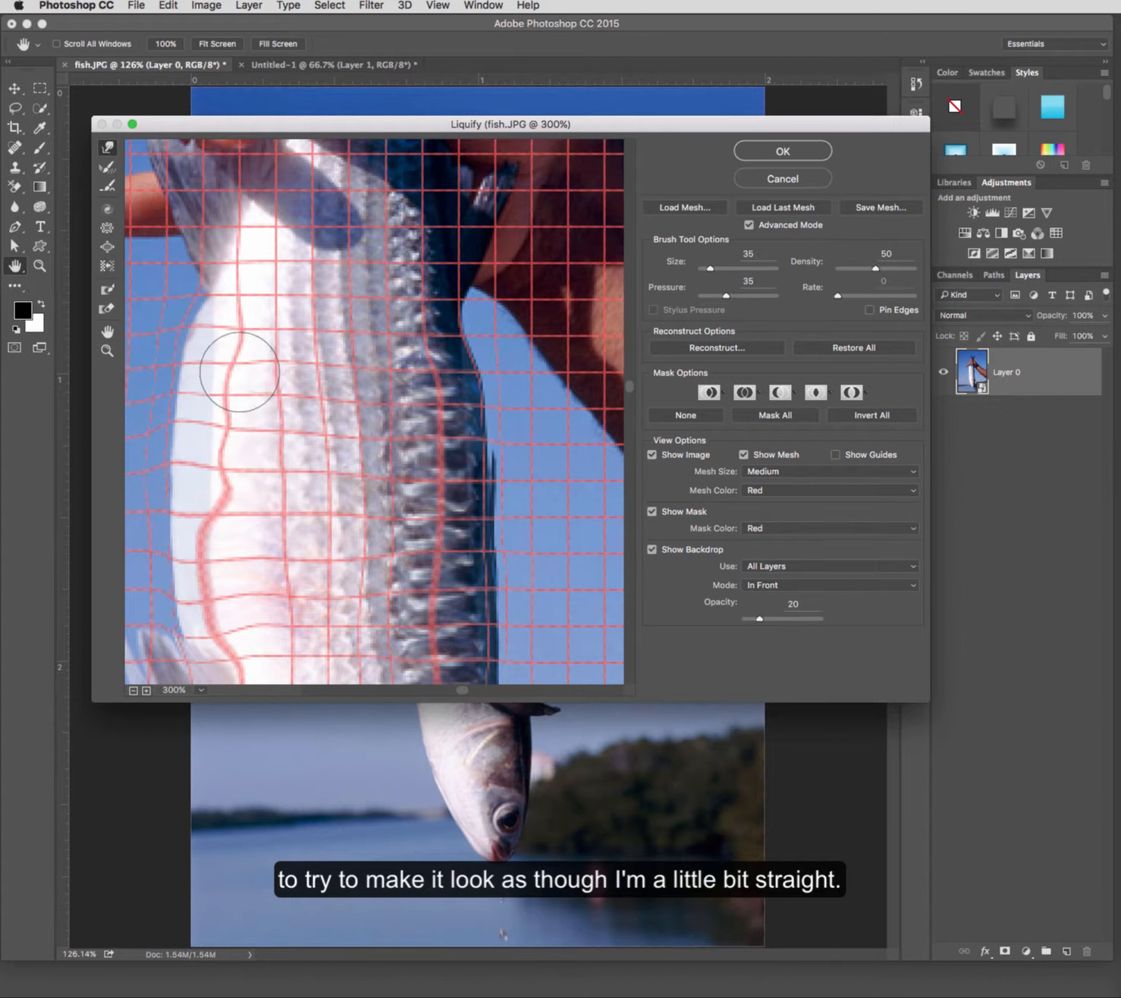
pyautogui.moveTo(269, 480)
pyautogui.mouseDown()
pyautogui.moveTo(240, 487)
pyautogui.moveTo(261, 502)
pyautogui.moveTo(214, 501)
pyautogui.moveTo(257, 535)
pyautogui.moveTo(238, 539)
pyautogui.moveTo(262, 566)
pyautogui.moveTo(242, 572)
pyautogui.moveTo(241, 607)
pyautogui.moveTo(225, 613)
pyautogui.moveTo(254, 636)
pyautogui.mouseUp()
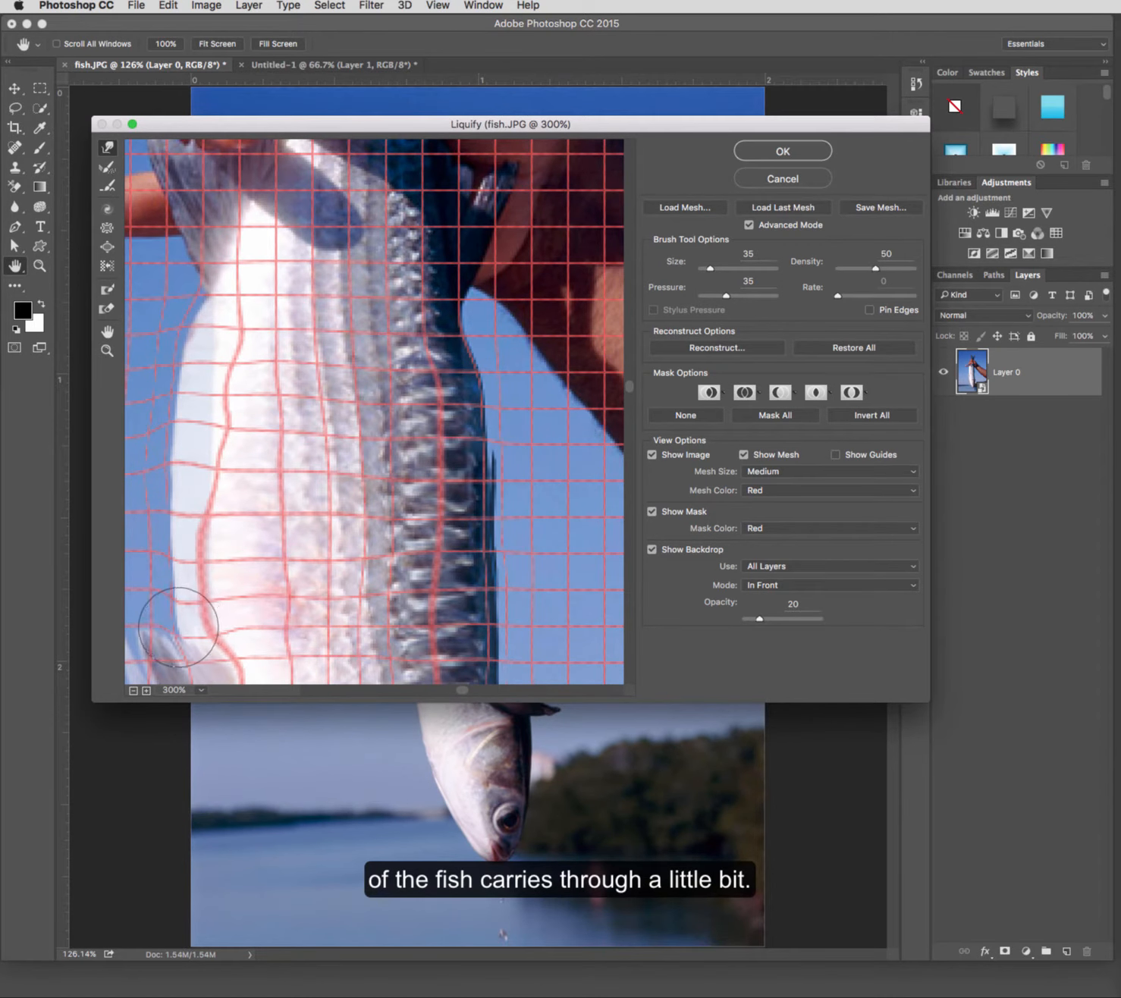
# Step: Warp the fish's pelvic fin and the belly edge beneath it downward with the Forward Warp tool
pyautogui.scroll(-8, 228, 603)
pyautogui.hscroll(-10, 263, 617)
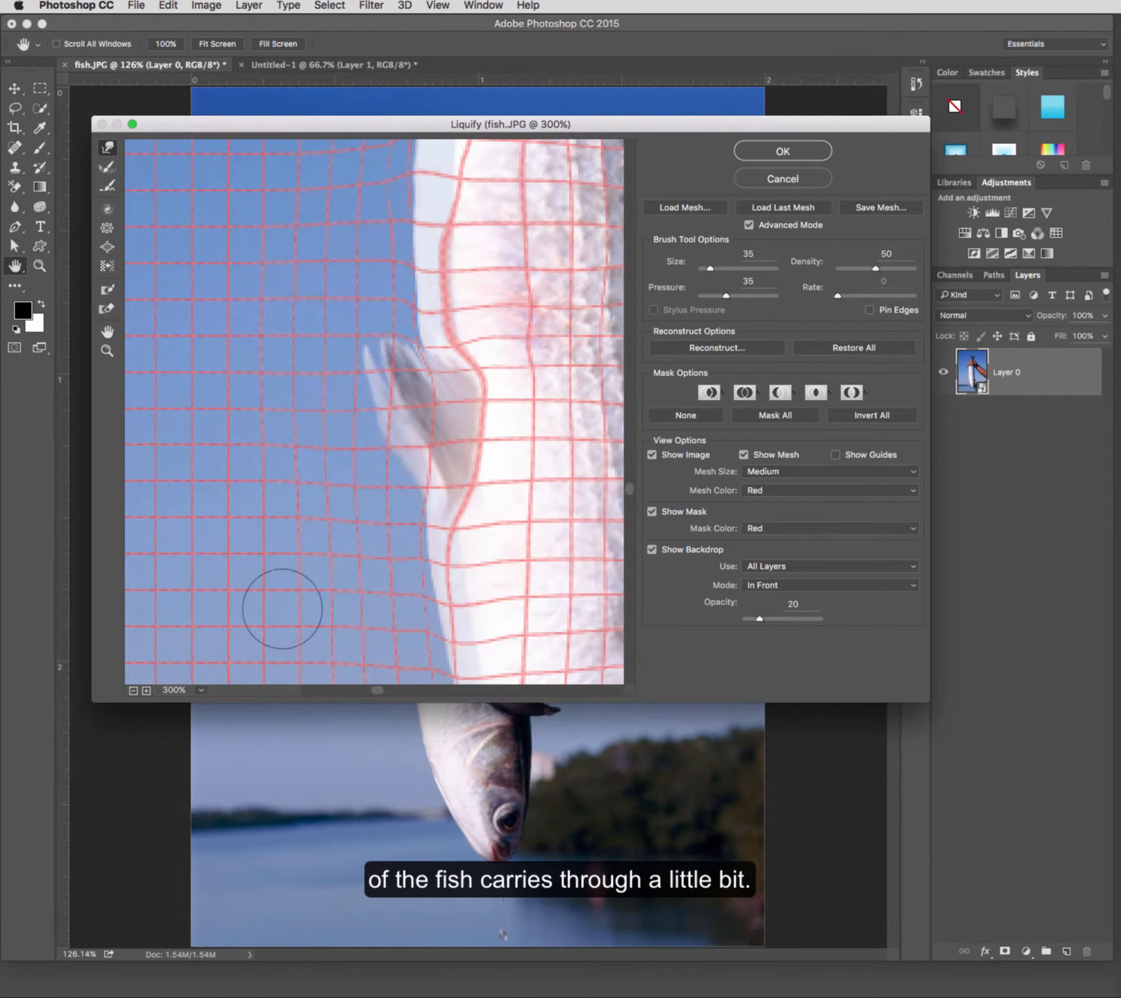
pyautogui.hscroll(10, 603, 214)
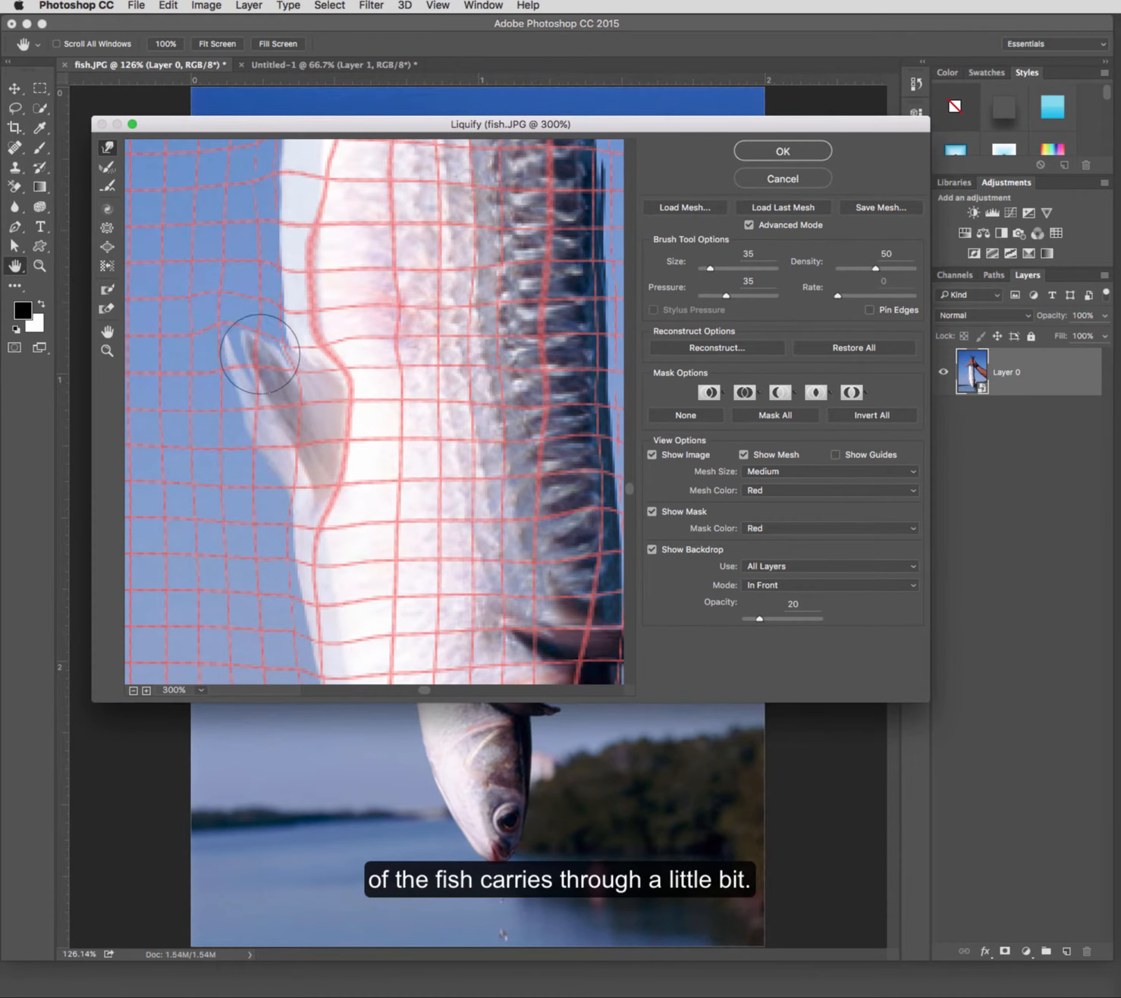
pyautogui.moveTo(270, 374)
pyautogui.mouseDown()
pyautogui.moveTo(219, 311)
pyautogui.moveTo(225, 368)
pyautogui.moveTo(197, 368)
pyautogui.moveTo(262, 424)
pyautogui.moveTo(249, 432)
pyautogui.moveTo(269, 462)
pyautogui.moveTo(263, 497)
pyautogui.mouseUp()
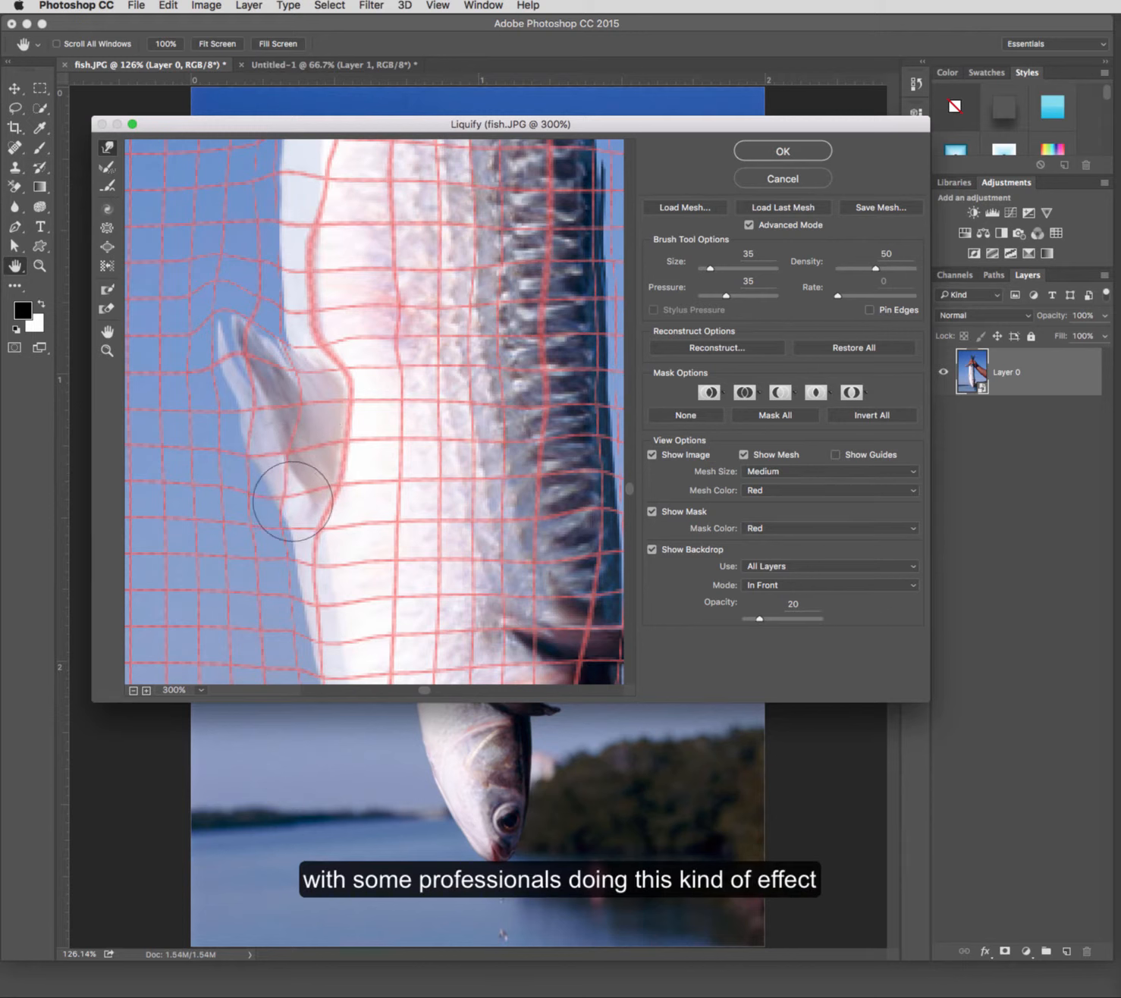
pyautogui.moveTo(361, 412)
pyautogui.mouseDown()
pyautogui.moveTo(337, 414)
pyautogui.moveTo(307, 387)
pyautogui.moveTo(333, 372)
pyautogui.moveTo(319, 371)
pyautogui.moveTo(337, 403)
pyautogui.moveTo(339, 451)
pyautogui.moveTo(311, 470)
pyautogui.moveTo(329, 476)
pyautogui.moveTo(311, 484)
pyautogui.moveTo(318, 495)
pyautogui.moveTo(351, 492)
pyautogui.moveTo(344, 450)
pyautogui.moveTo(356, 424)
pyautogui.moveTo(330, 414)
pyautogui.moveTo(348, 392)
pyautogui.moveTo(330, 377)
pyautogui.moveTo(354, 436)
pyautogui.moveTo(334, 480)
pyautogui.moveTo(345, 501)
pyautogui.mouseUp()
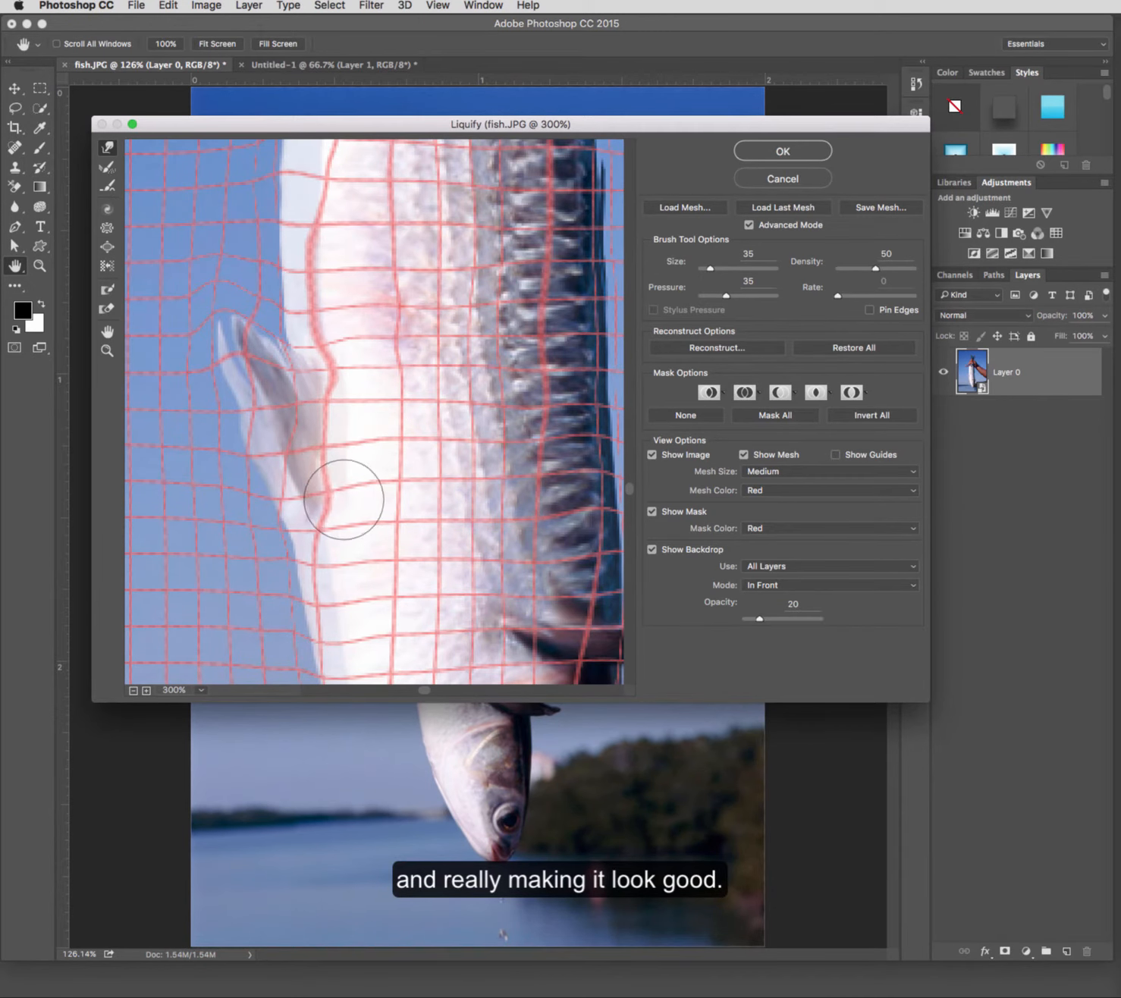
# Step: Fit the whole image in the preview and apply the Liquify filter
pyautogui.scroll(10, 357, 501)
pyautogui.scroll(5, 359, 503)
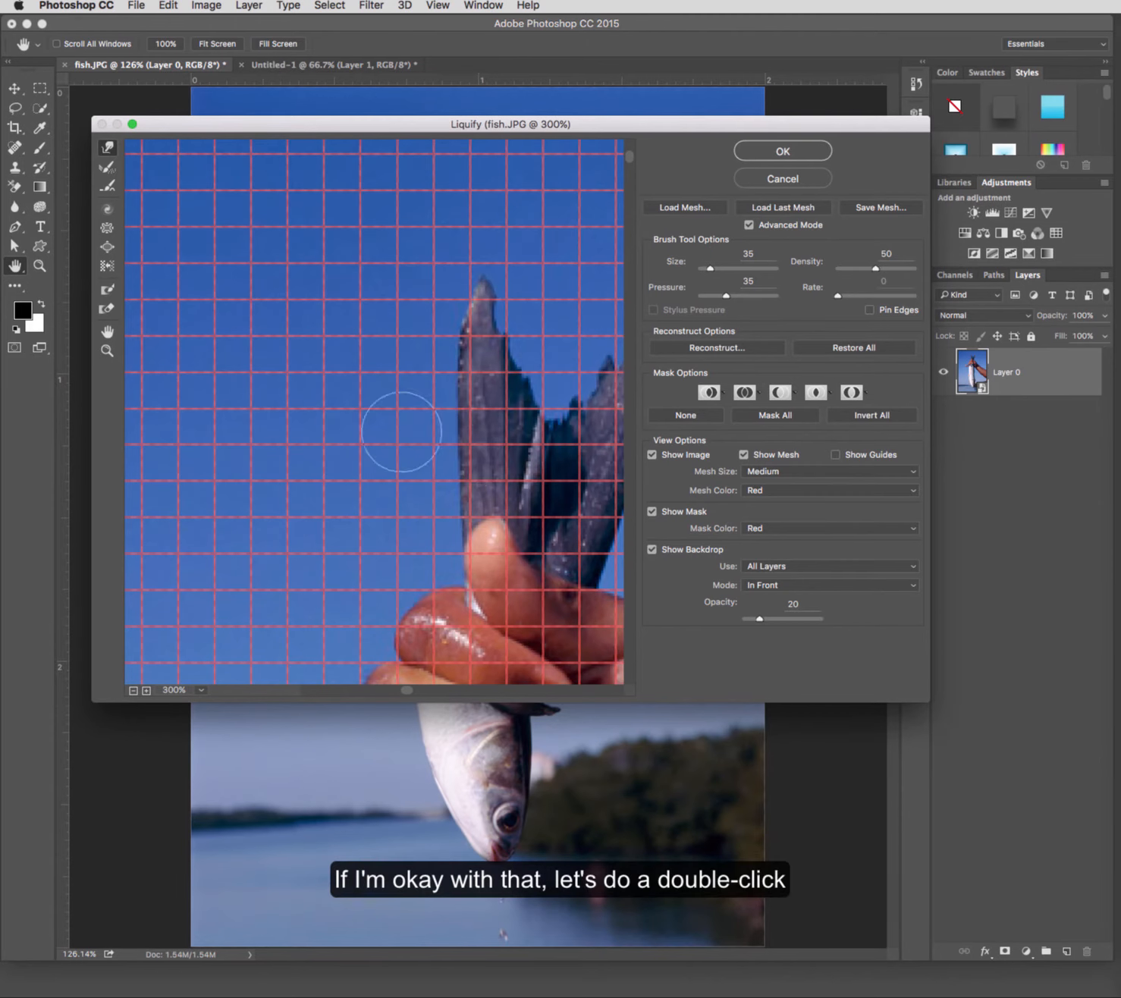
pyautogui.scroll(-5, 395, 430)
pyautogui.hscroll(5, 446, 450)
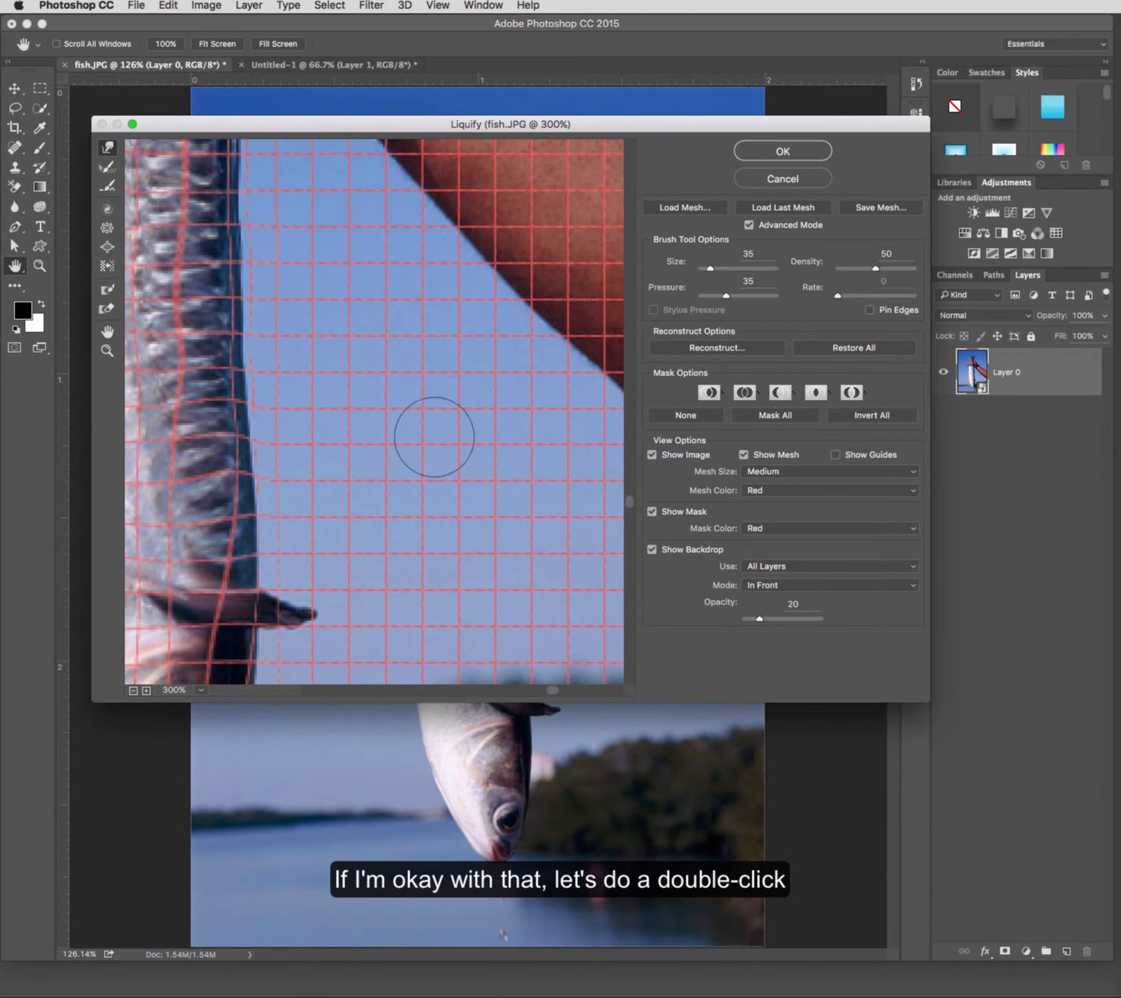
pyautogui.doubleClick(107, 332)
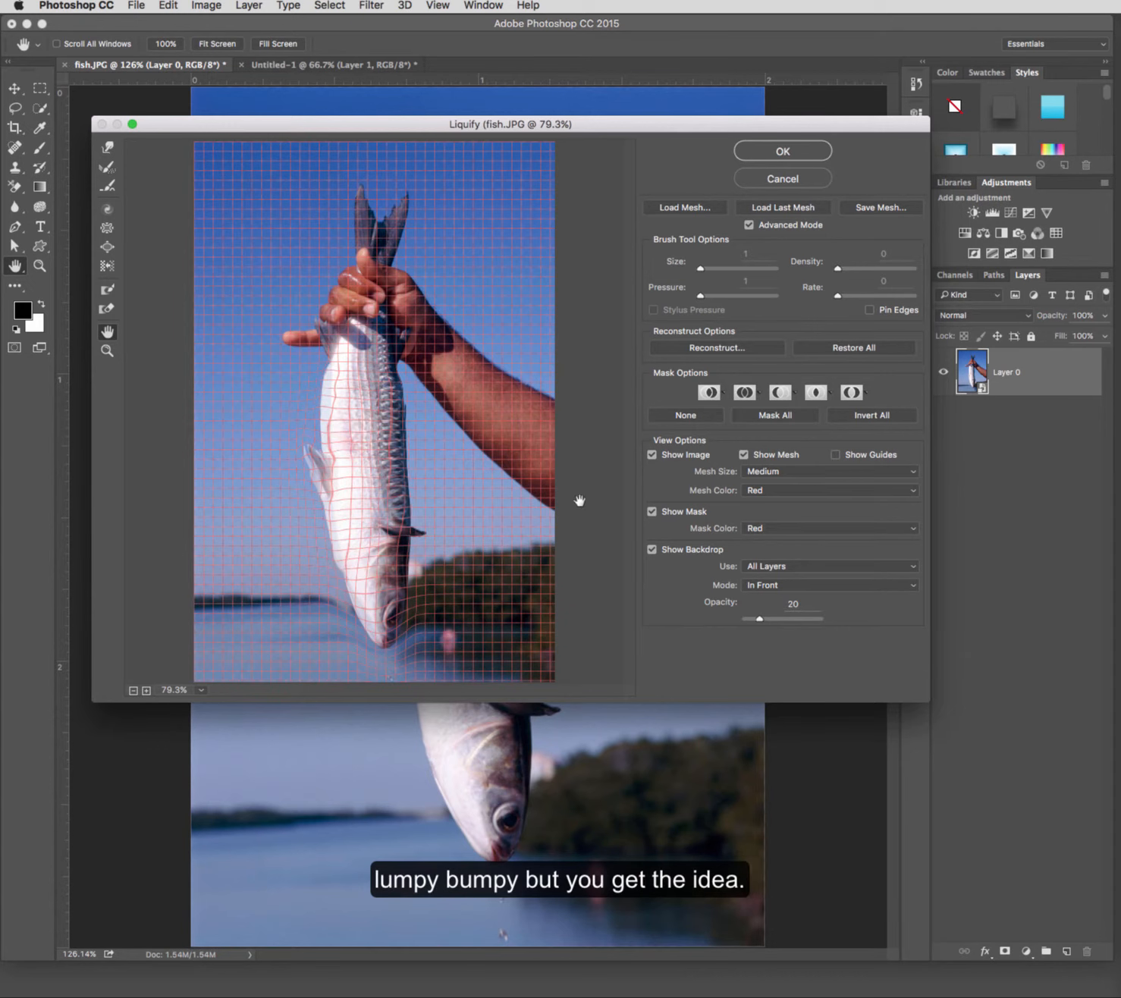
pyautogui.click(793, 154)
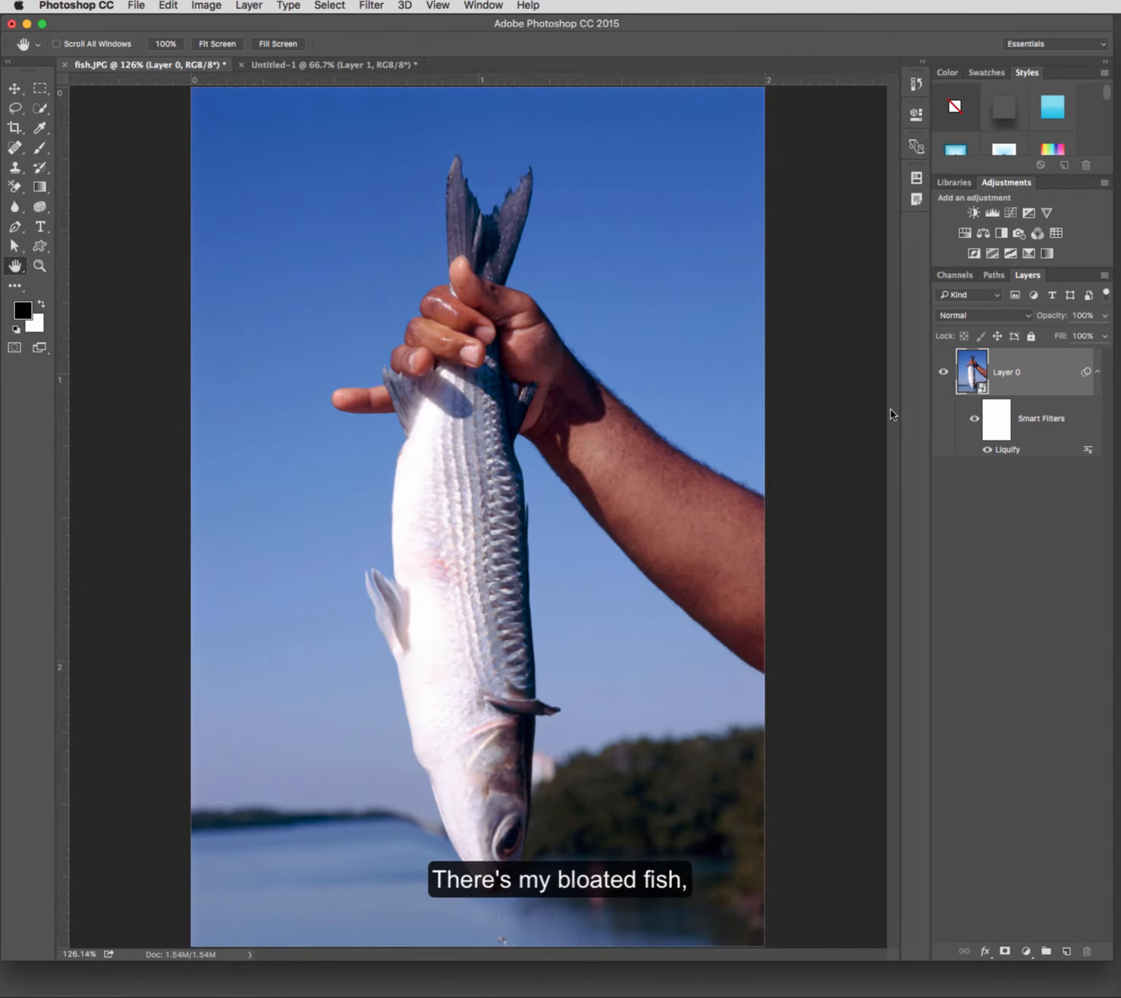
# Step: Toggle the smart filters' visibility to compare the original and liquified fish
pyautogui.click(974, 421)
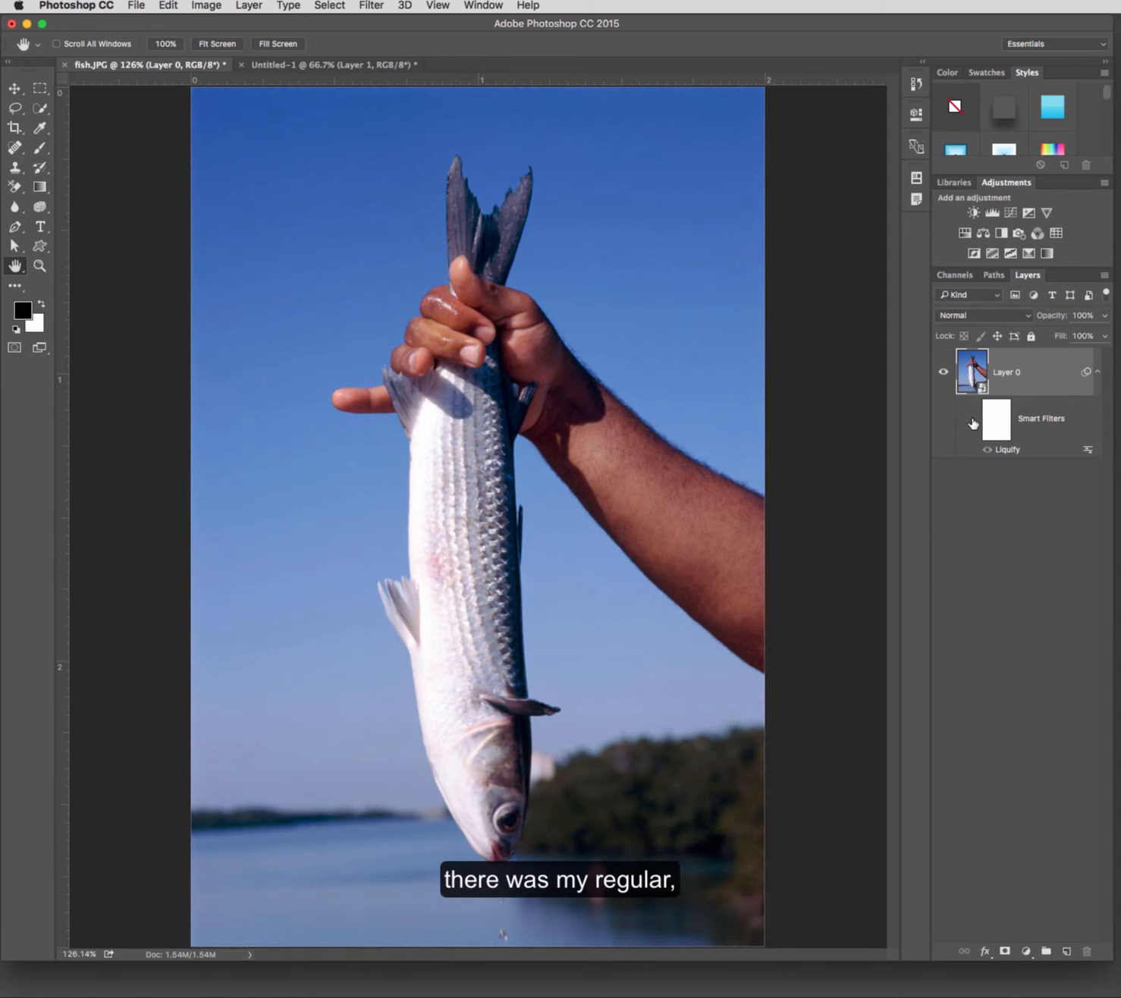
pyautogui.click(974, 422)
pyautogui.click(973, 421)
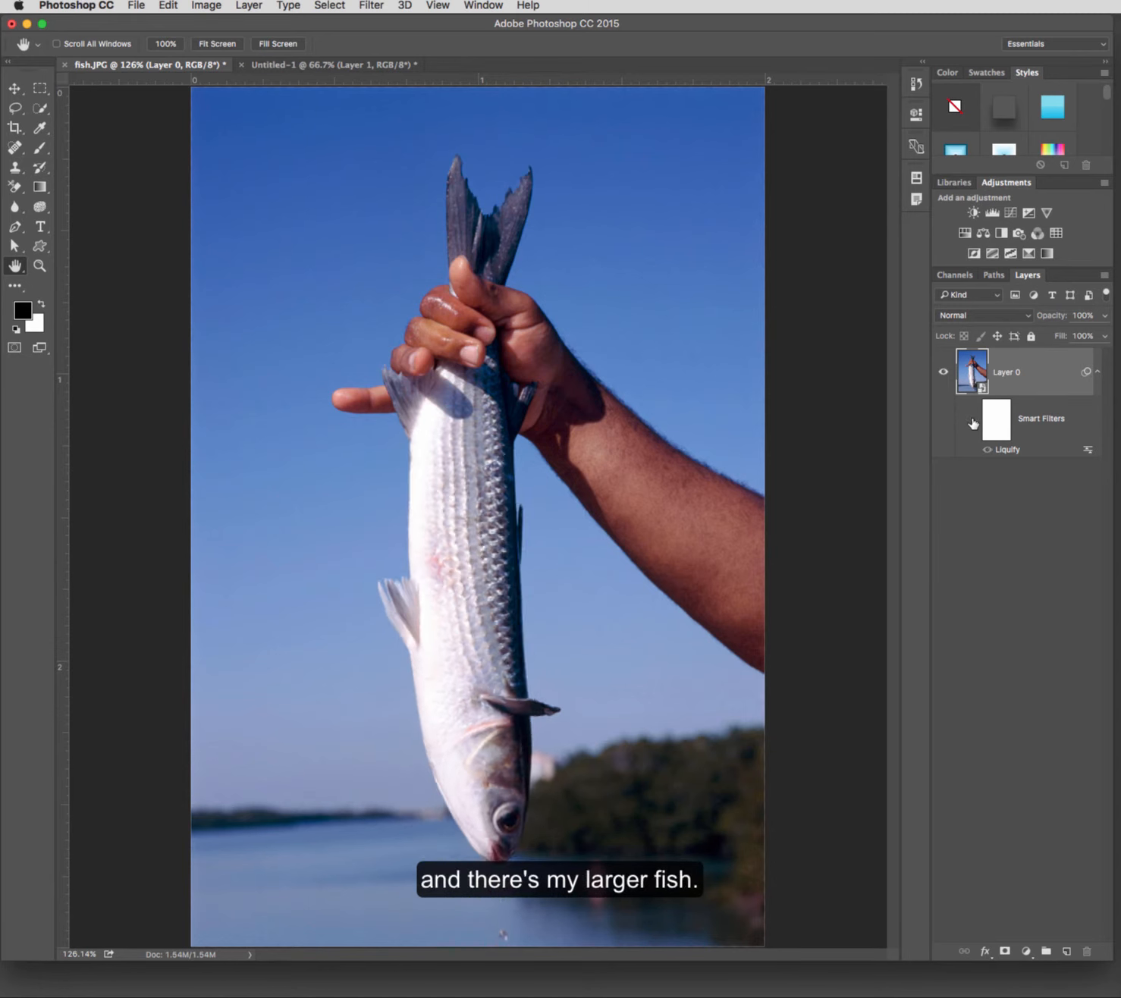
pyautogui.click(974, 421)
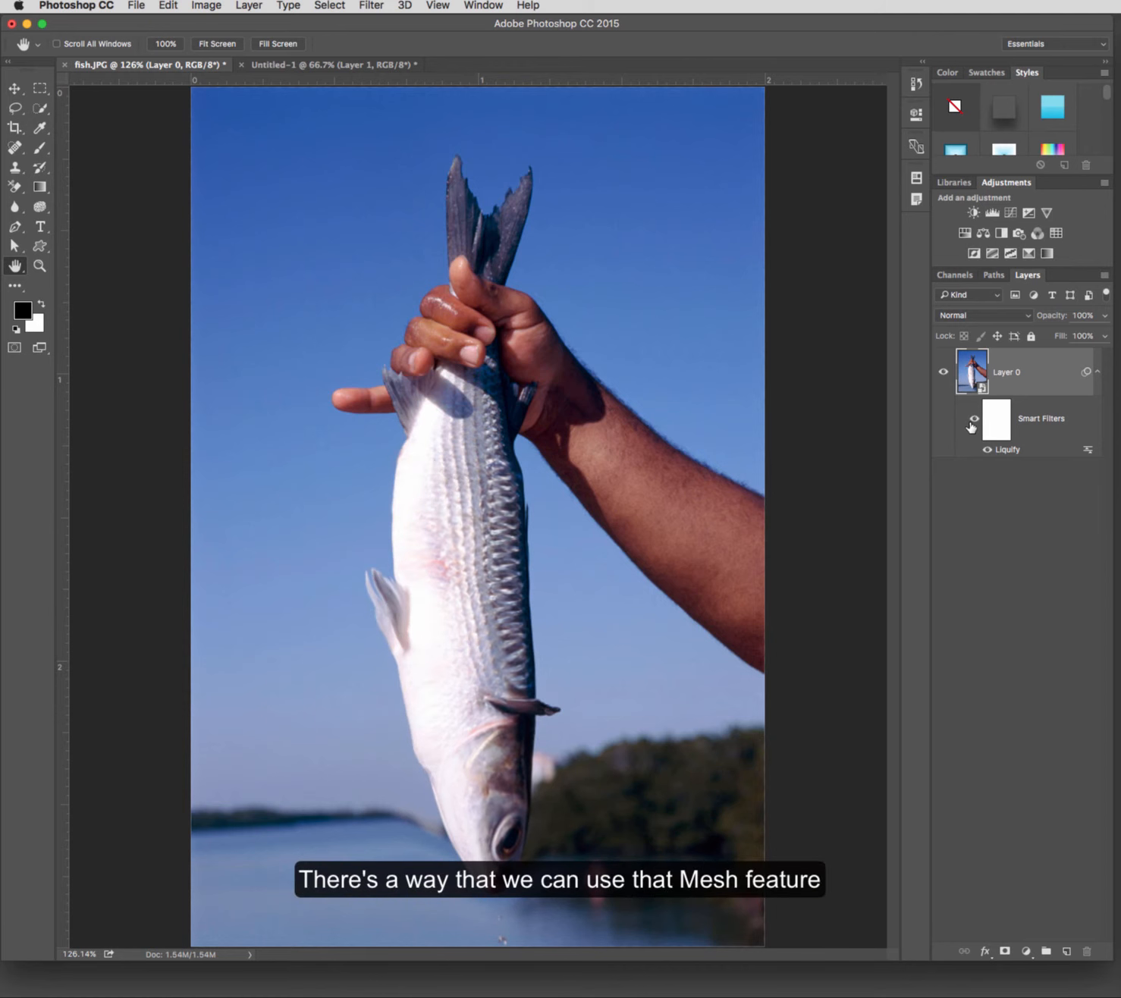